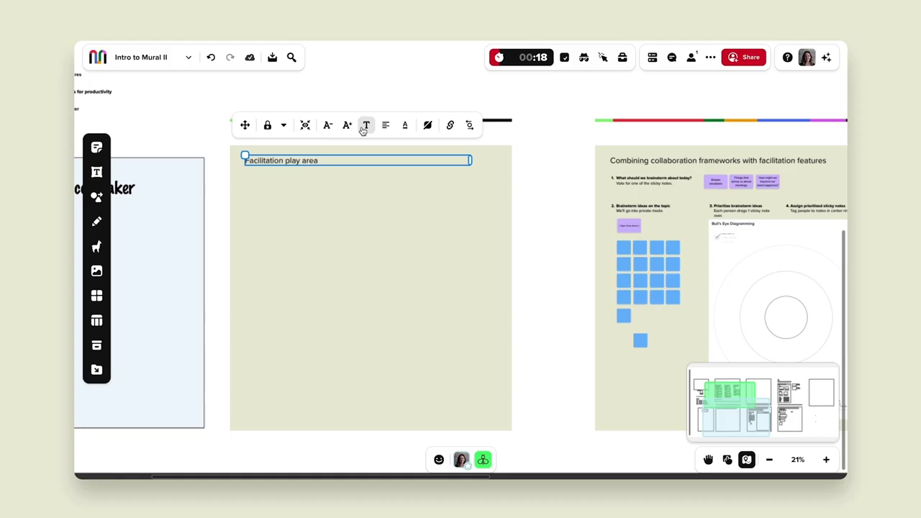
Step: Duplicate the Facilitation play area's title text box
{"action": "key", "text": "ctrl+d"}
Step: Move the copy below the title and reword it to 'What is your favorite dessert?'
{"action": "left_click_drag", "start_coordinate": [493, 162], "coordinate": [267, 195]}
{"action": "double_click", "coordinate": [266, 195]}
{"action": "type", "text": "What is your favorite dessert?"}
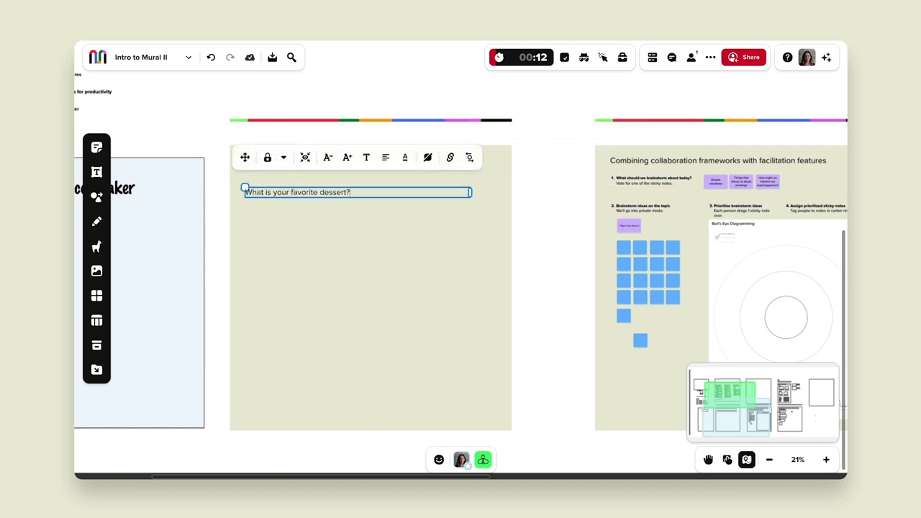
Step: Make the question text bold and lock it in place
{"action": "left_click", "coordinate": [268, 216]}
{"action": "left_click", "coordinate": [274, 194]}
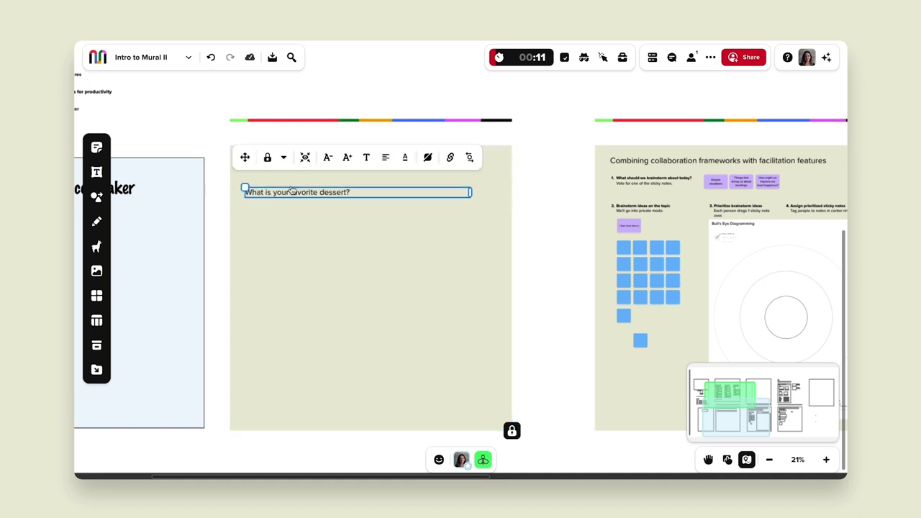
{"action": "left_click", "coordinate": [366, 157]}
{"action": "left_click", "coordinate": [473, 180]}
{"action": "left_click", "coordinate": [311, 201]}
{"action": "left_click", "coordinate": [304, 186]}
{"action": "left_click", "coordinate": [267, 157]}
{"action": "left_click", "coordinate": [284, 214]}
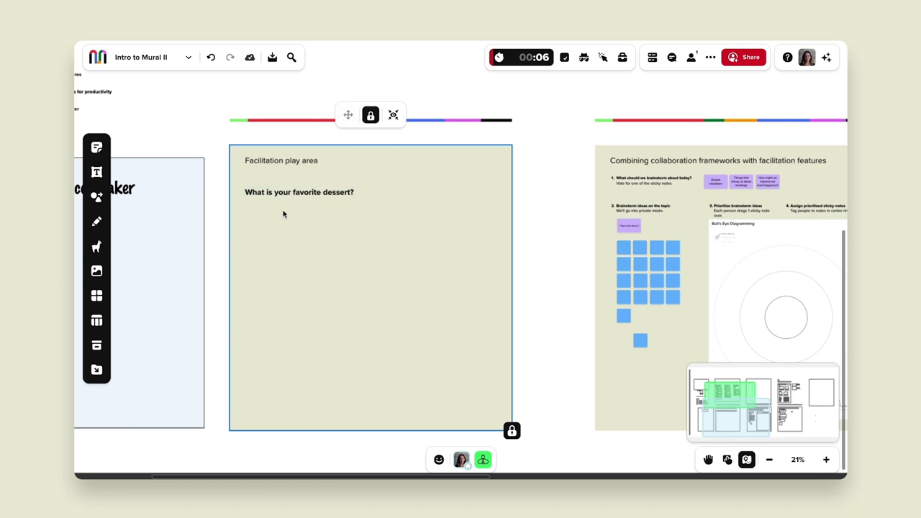
{"action": "scroll", "coordinate": [282, 214], "scroll_direction": "up", "scroll_amount": 2}
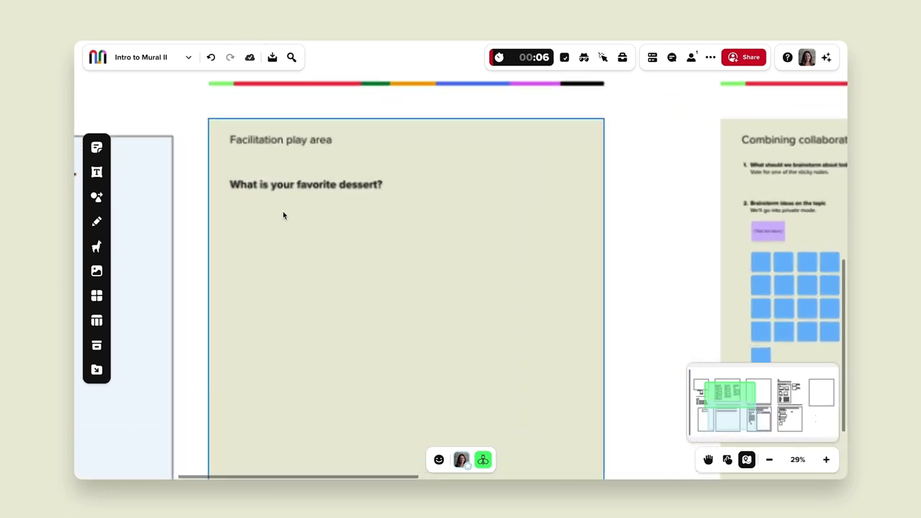
Step: Search images for 'cook' and add a cookie photo to the play area
{"action": "left_click", "coordinate": [89, 278]}
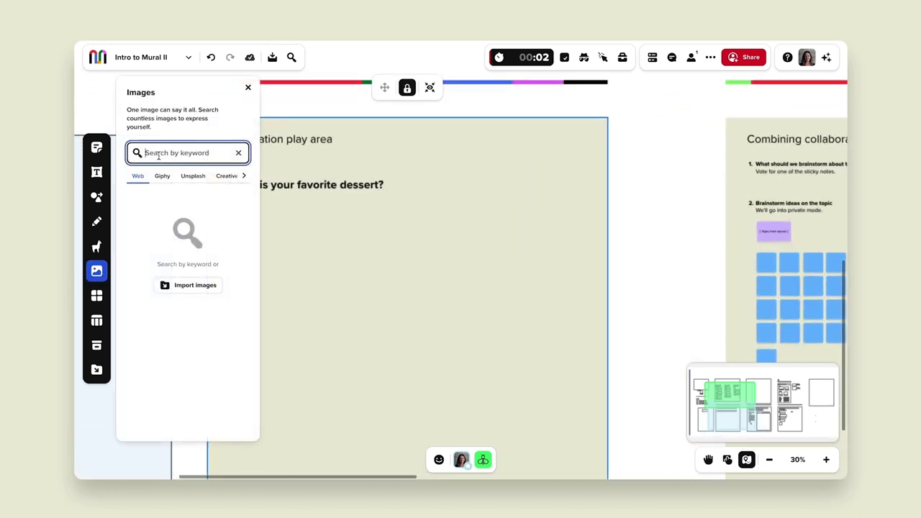
{"action": "type", "text": "cookies"}
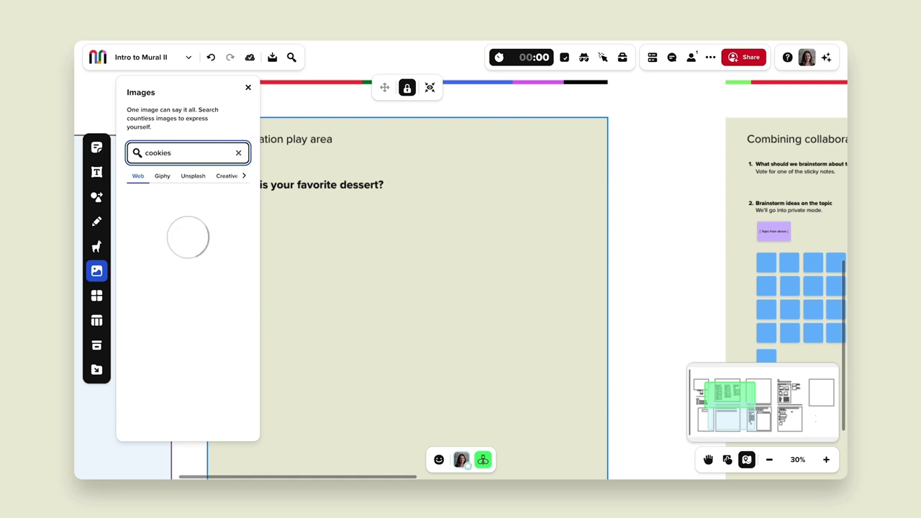
{"action": "left_click", "coordinate": [144, 229]}
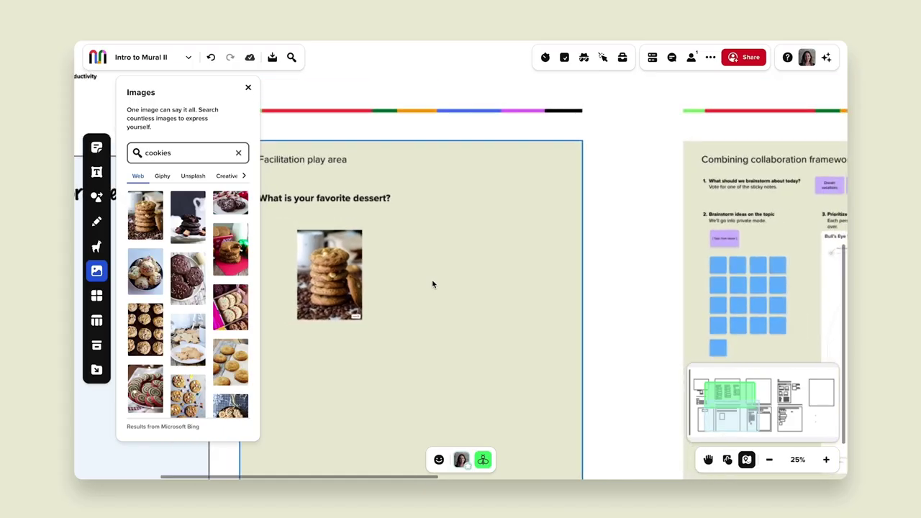
{"action": "scroll", "coordinate": [432, 284], "scroll_direction": "down", "scroll_amount": 2}
{"action": "left_click", "coordinate": [433, 284]}
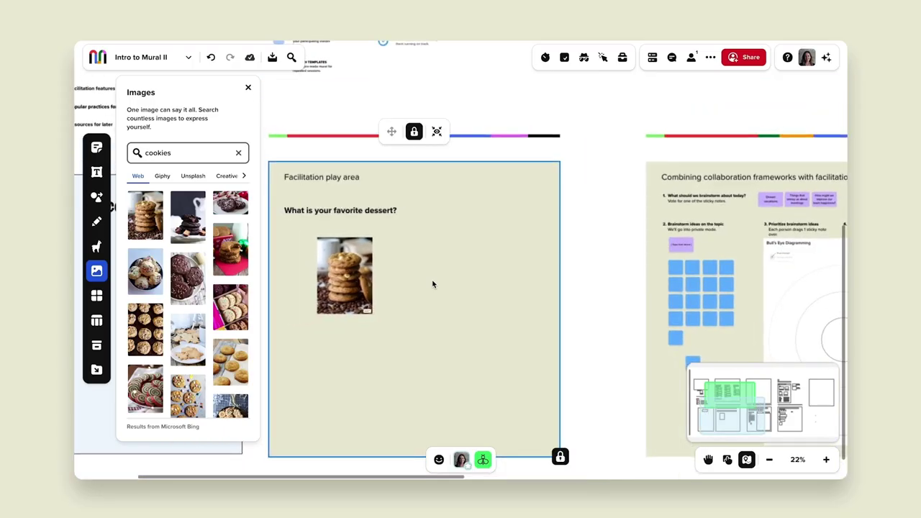
Step: Search for 'pie' and place a pie image beside the cookies
{"action": "left_click", "coordinate": [192, 156]}
{"action": "double_click", "coordinate": [191, 156]}
{"action": "type", "text": "pie"}
{"action": "left_click_drag", "start_coordinate": [152, 210], "coordinate": [425, 276]}
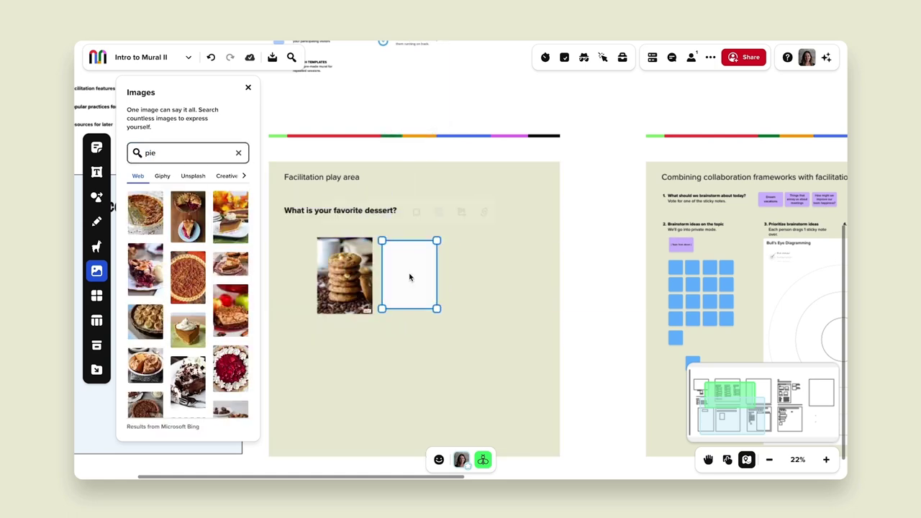
Step: Search for cake images, place one beside the pie, and close image search
{"action": "double_click", "coordinate": [160, 152]}
{"action": "type", "text": "caka"}
{"action": "key", "text": "Return"}
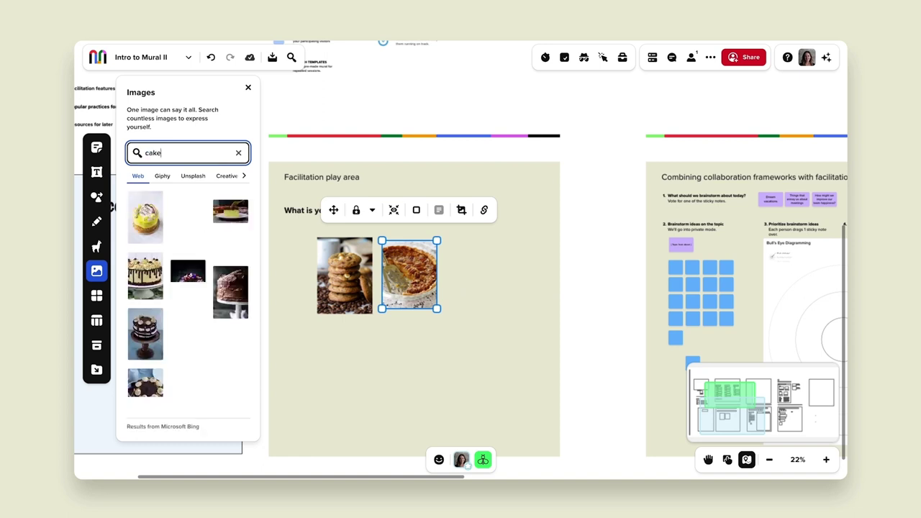
{"action": "left_click_drag", "start_coordinate": [233, 228], "coordinate": [477, 286]}
{"action": "left_click", "coordinate": [350, 357]}
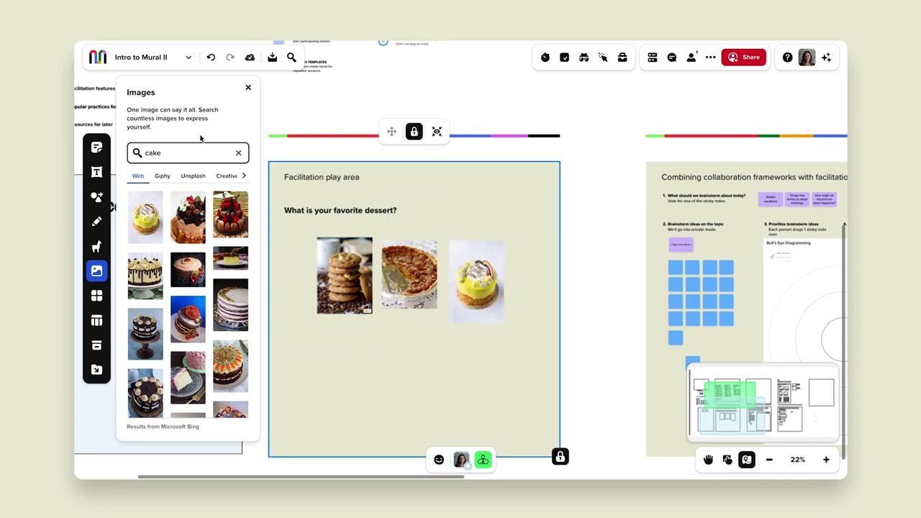
{"action": "left_click", "coordinate": [247, 87]}
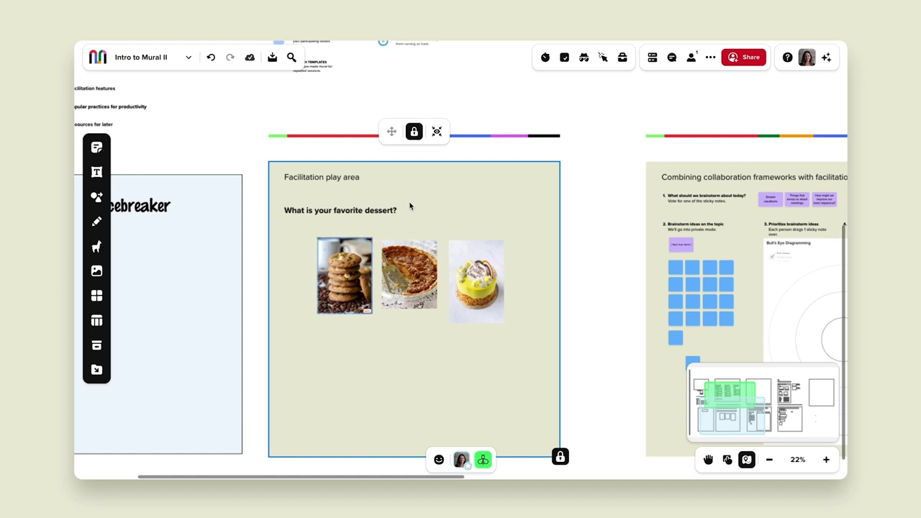
Step: Create a 'Favorite Dessert' voting session with 1 vote, images only, in the selected section
{"action": "left_click", "coordinate": [564, 58]}
{"action": "left_click", "coordinate": [580, 88]}
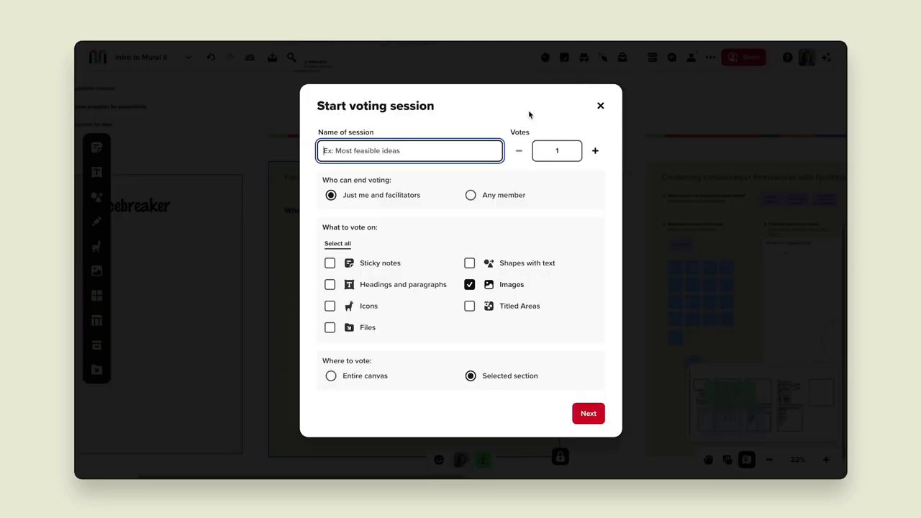
{"action": "type", "text": "Favorite Dessert"}
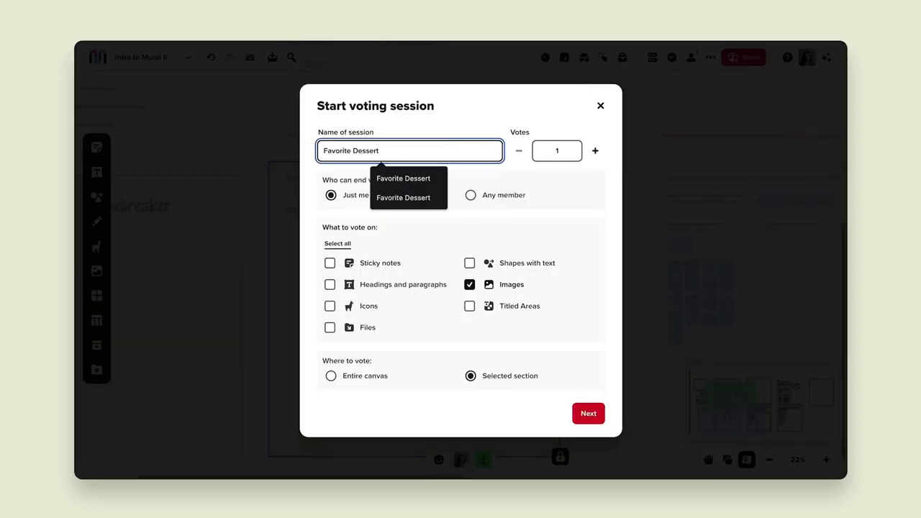
{"action": "left_click", "coordinate": [422, 180]}
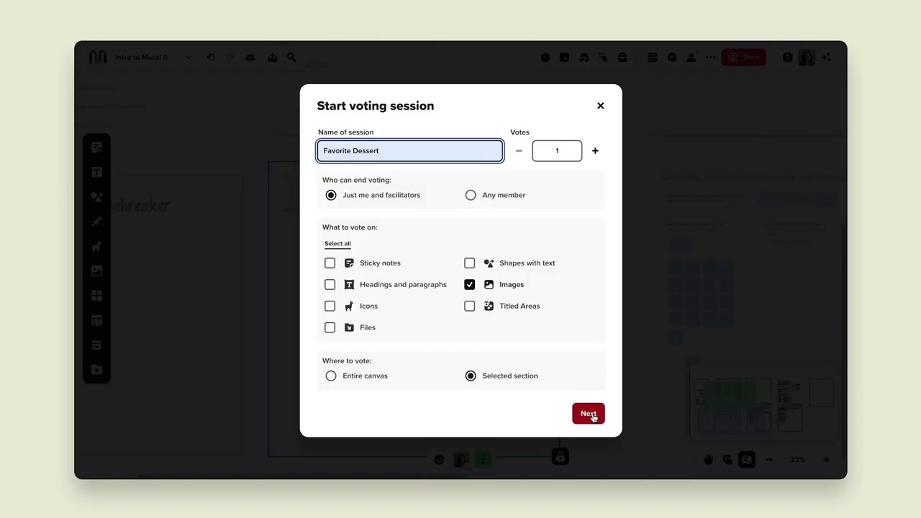
{"action": "left_click", "coordinate": [588, 414]}
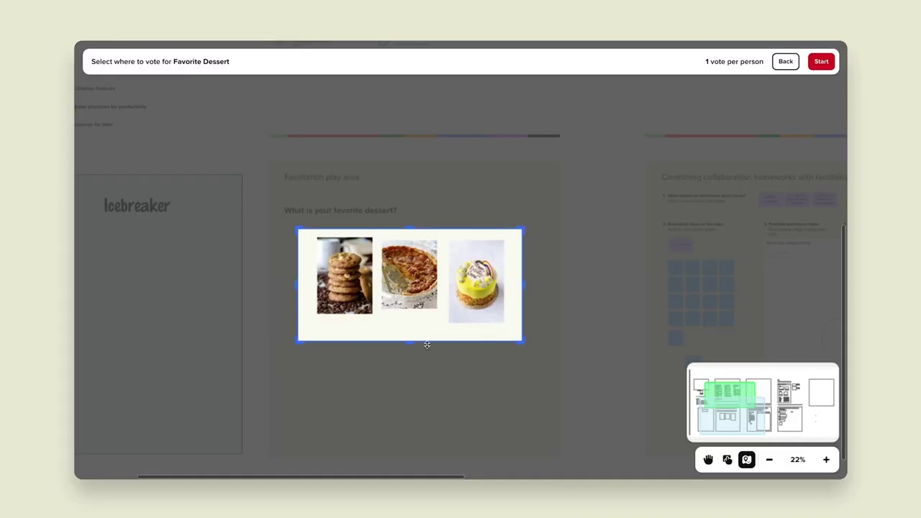
Step: Tighten the voting area's bottom and right edges around the images and start voting
{"action": "left_click_drag", "start_coordinate": [414, 344], "coordinate": [414, 327]}
{"action": "left_click_drag", "start_coordinate": [522, 282], "coordinate": [516, 282]}
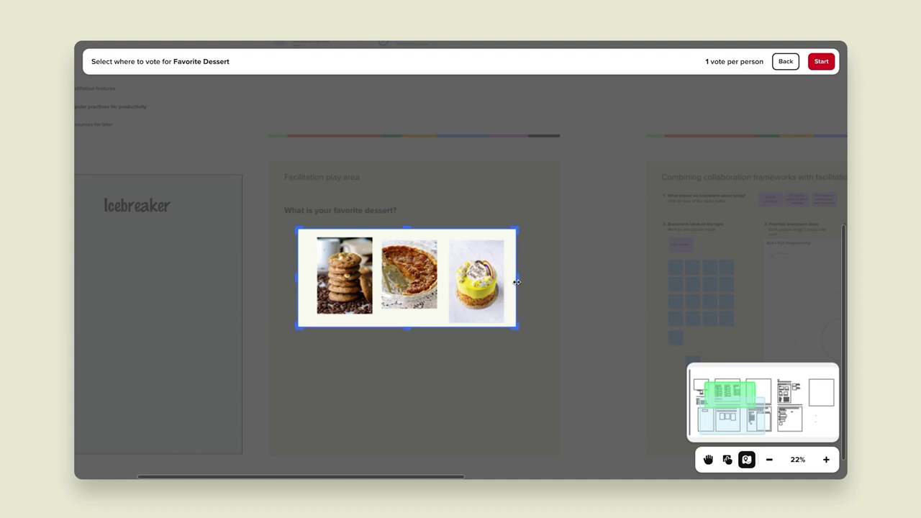
{"action": "left_click", "coordinate": [822, 61]}
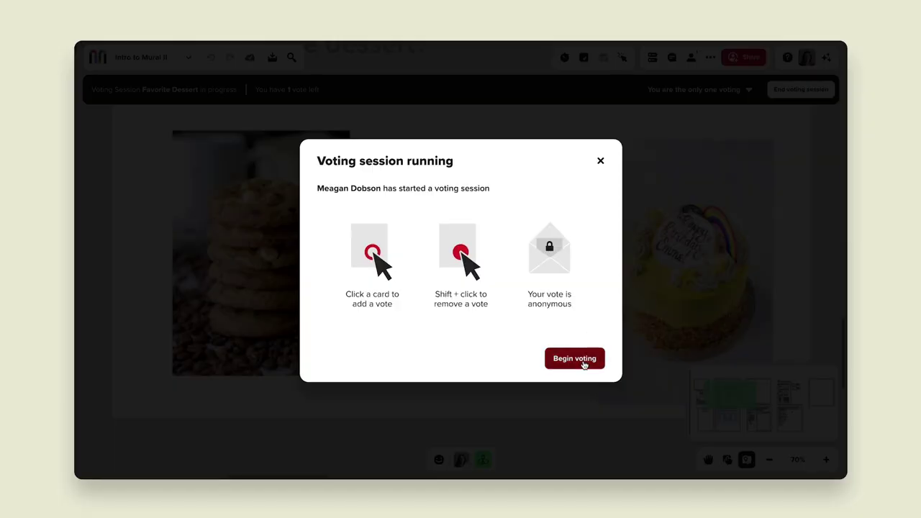
Step: Cast the single vote on the cookie image and view who has voted
{"action": "left_click", "coordinate": [584, 361]}
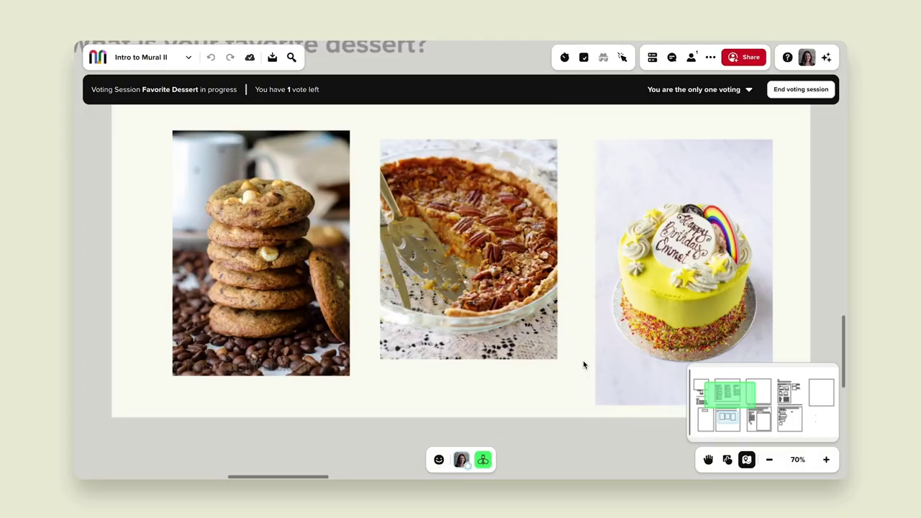
{"action": "left_click", "coordinate": [313, 197]}
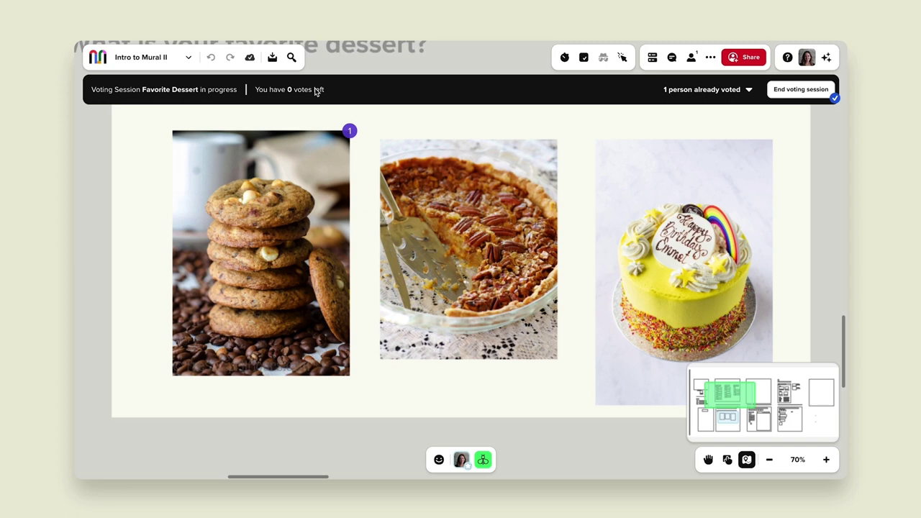
{"action": "left_click", "coordinate": [677, 92]}
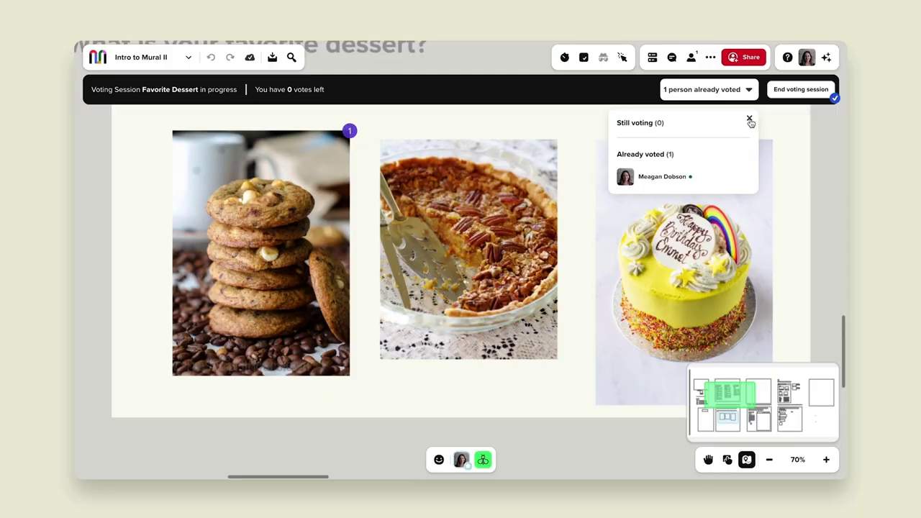
Step: End the Favorite Dessert voting session for everyone
{"action": "left_click", "coordinate": [749, 120]}
{"action": "left_click", "coordinate": [782, 92]}
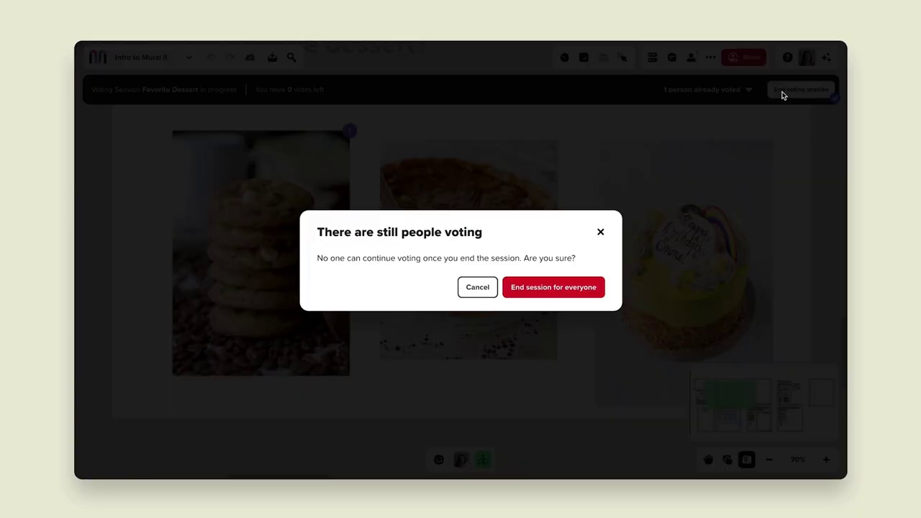
{"action": "left_click", "coordinate": [566, 288]}
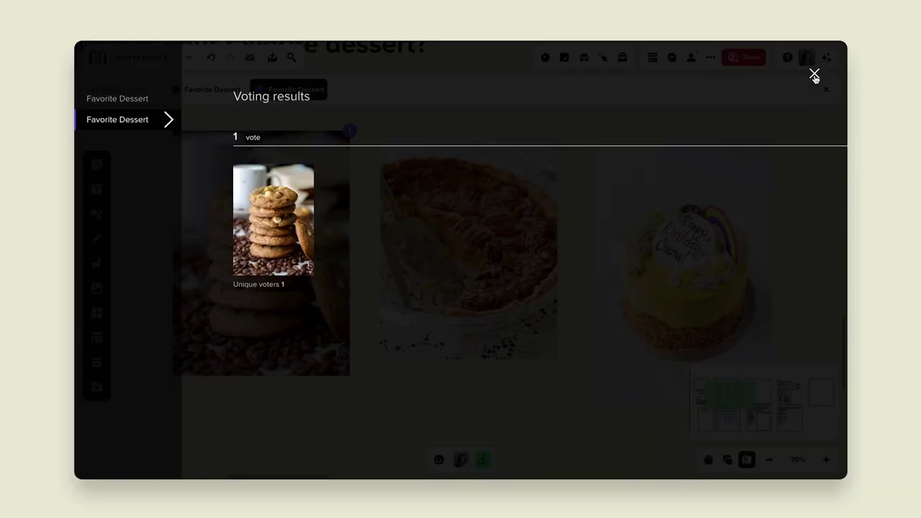
Step: Close the results page and turn on Show votes to display the cookie's vote
{"action": "left_click", "coordinate": [814, 75]}
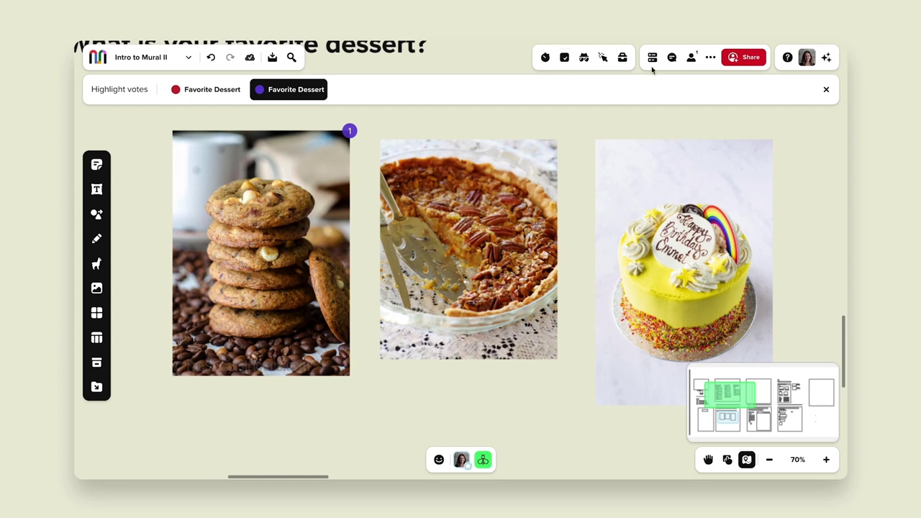
{"action": "left_click", "coordinate": [827, 88]}
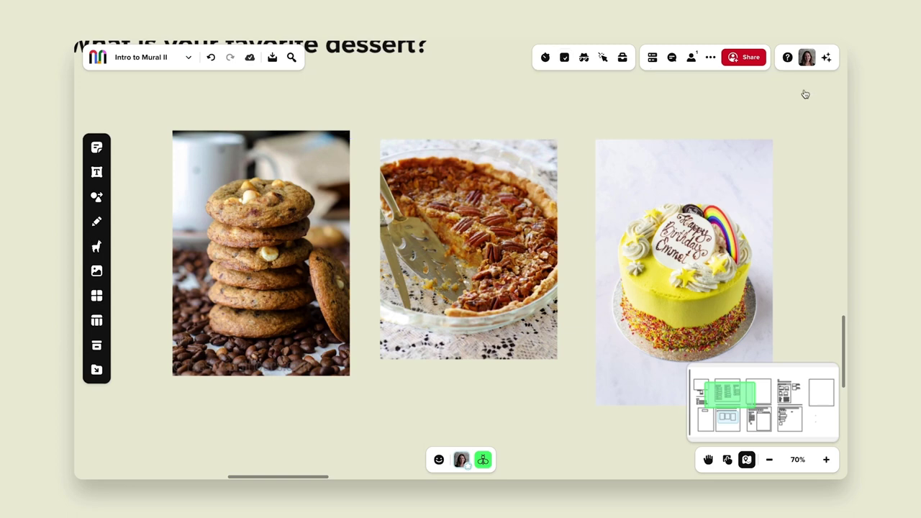
{"action": "left_click", "coordinate": [564, 59]}
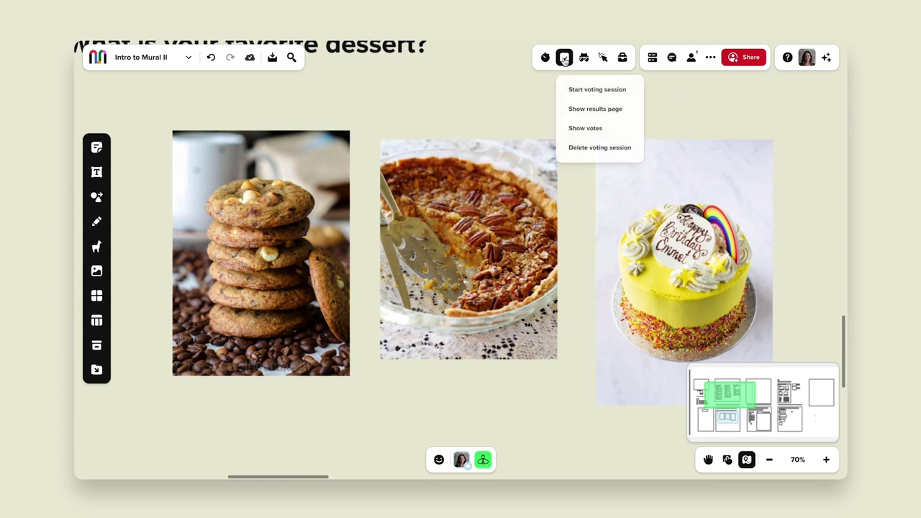
{"action": "left_click", "coordinate": [587, 129]}
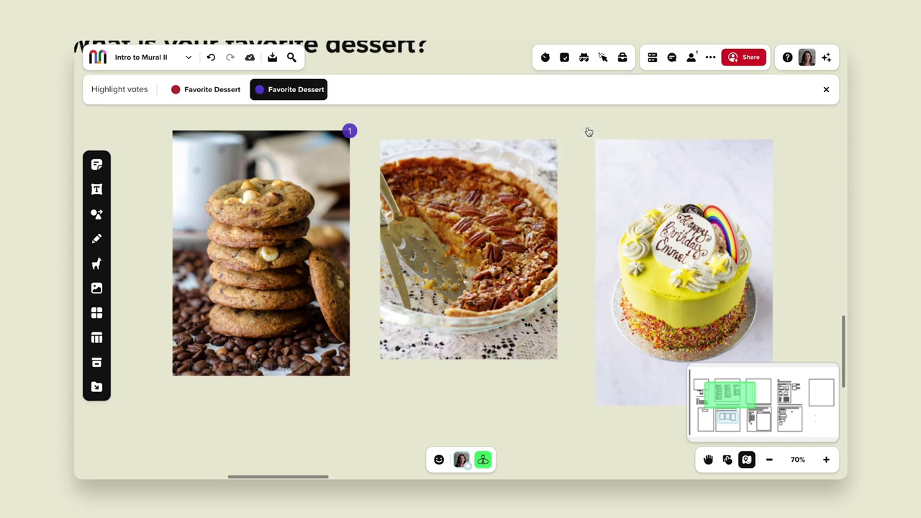
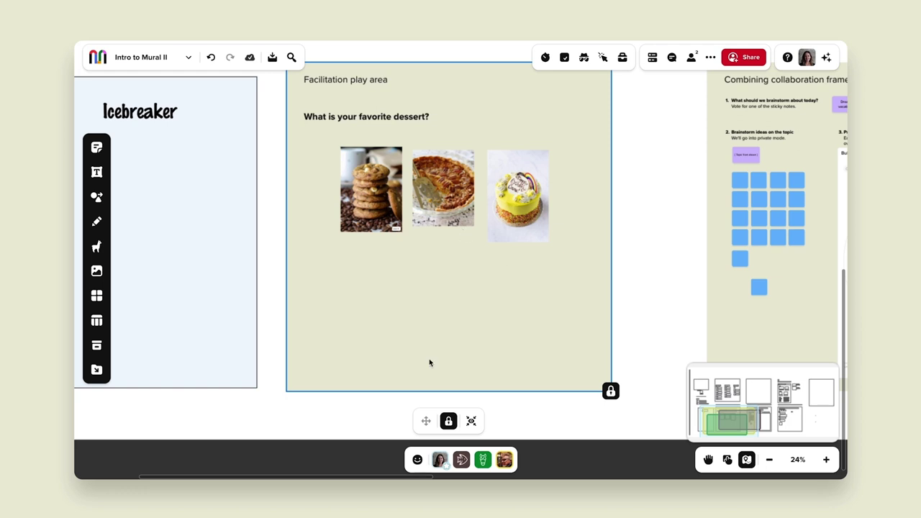
Step: Summon participants to follow, then place a copy of the dessert question below the dessert photos
{"action": "left_click", "coordinate": [440, 459]}
{"action": "left_click", "coordinate": [440, 305]}
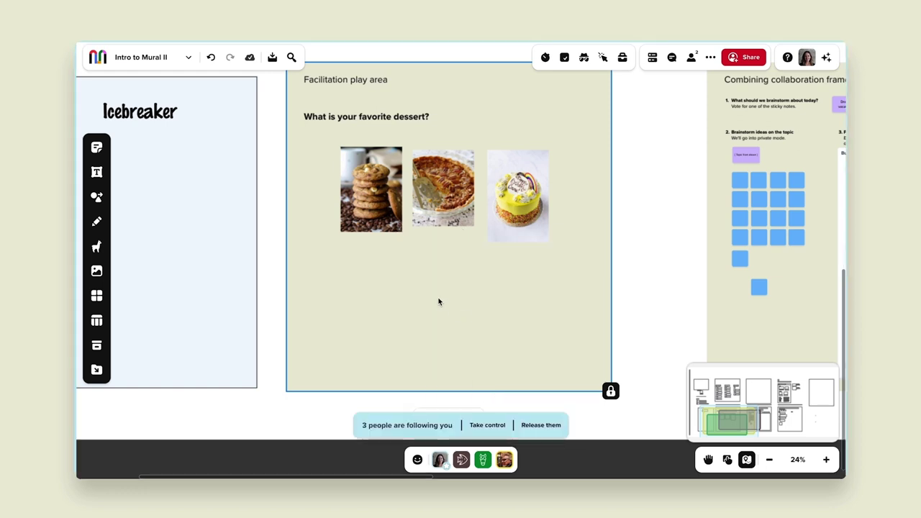
{"action": "left_click", "coordinate": [363, 117]}
{"action": "key", "text": "ctrl+c"}
{"action": "key", "text": "ctrl+v"}
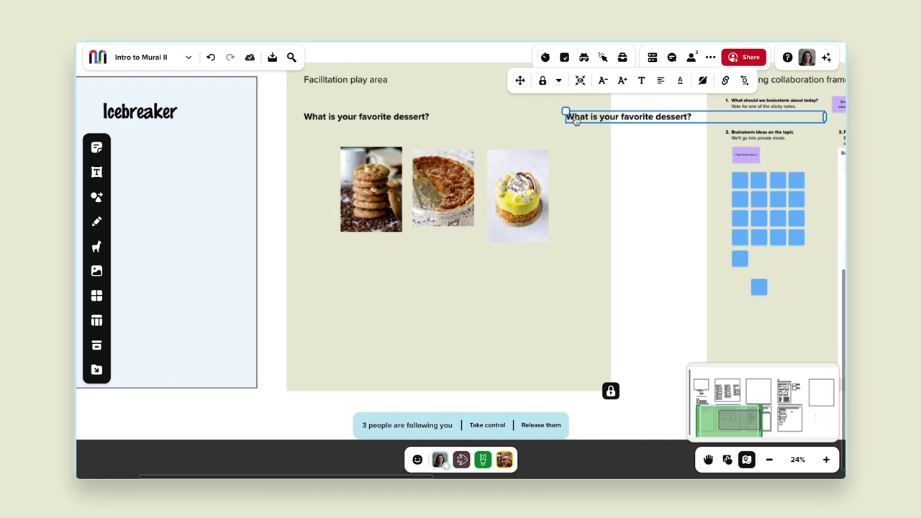
{"action": "left_click_drag", "start_coordinate": [576, 121], "coordinate": [344, 262]}
Step: Reword the copy to 'What is your favorite facilitator feature' and lock it
{"action": "double_click", "coordinate": [344, 261]}
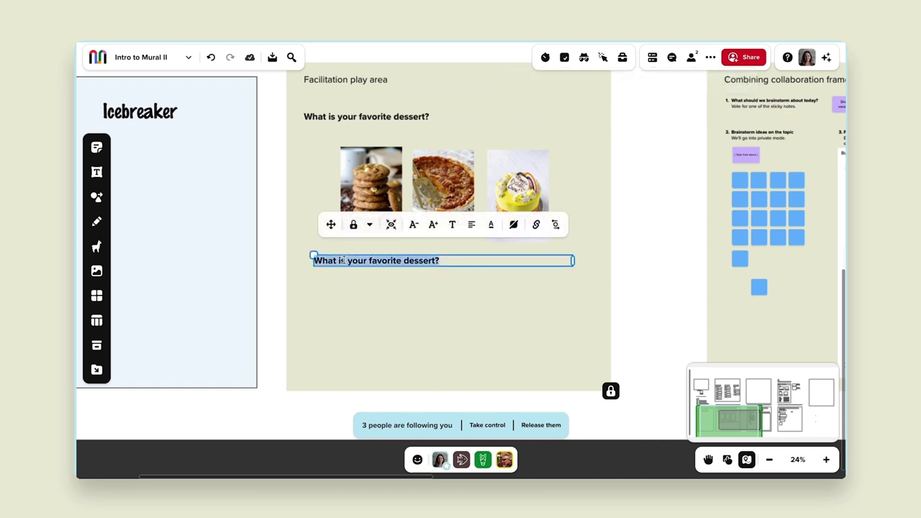
{"action": "type", "text": "What is your"}
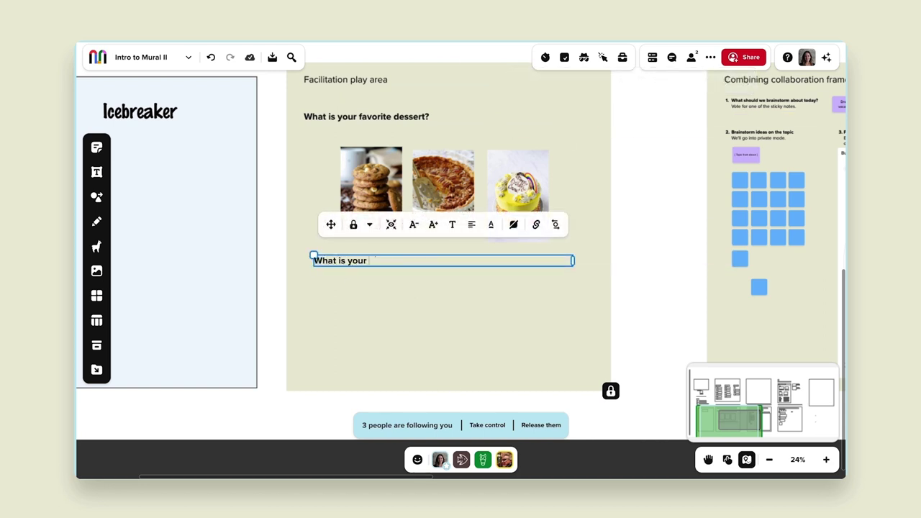
{"action": "type", "text": " favorite facilitator feature?"}
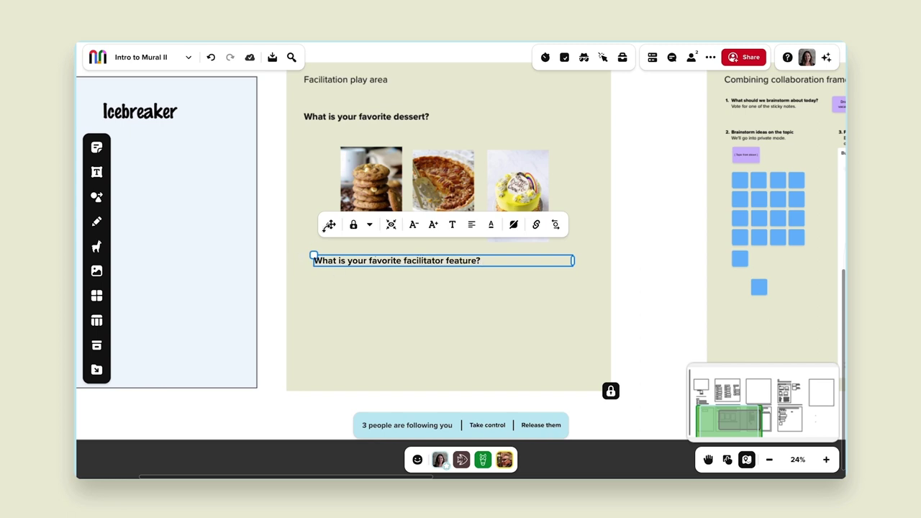
{"action": "left_click", "coordinate": [353, 224]}
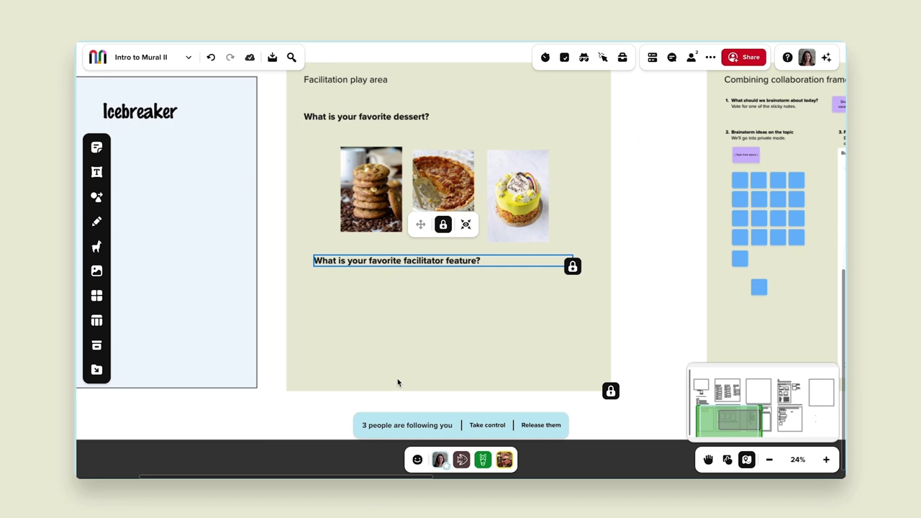
{"action": "scroll", "coordinate": [397, 382], "scroll_direction": "up", "scroll_amount": 3}
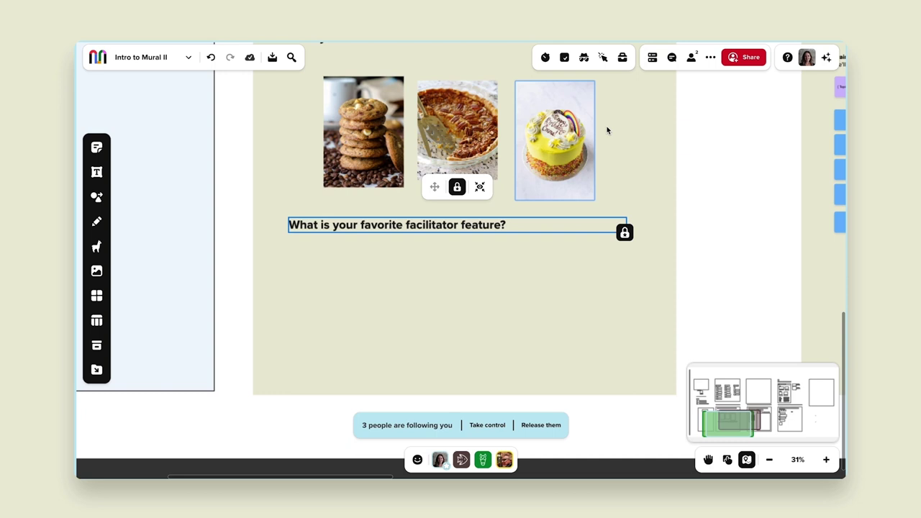
Step: Start Private Mode with 'No, keep authors anonymous' selected and dismiss its introduction
{"action": "left_click", "coordinate": [583, 60]}
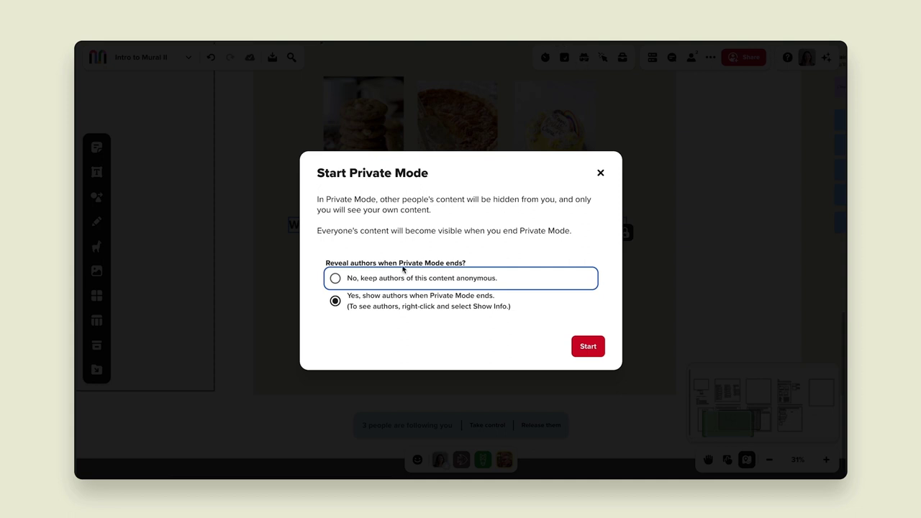
{"action": "left_click", "coordinate": [336, 279]}
{"action": "left_click", "coordinate": [583, 349]}
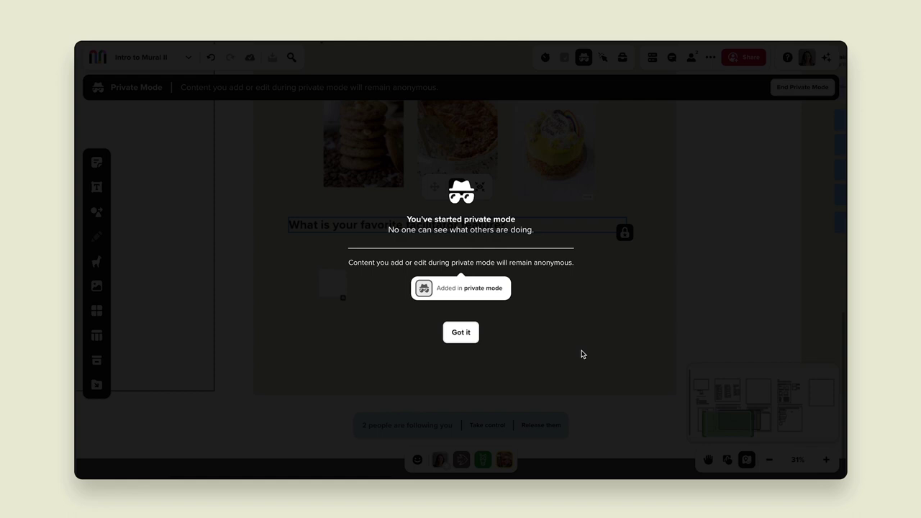
{"action": "left_click", "coordinate": [469, 335]}
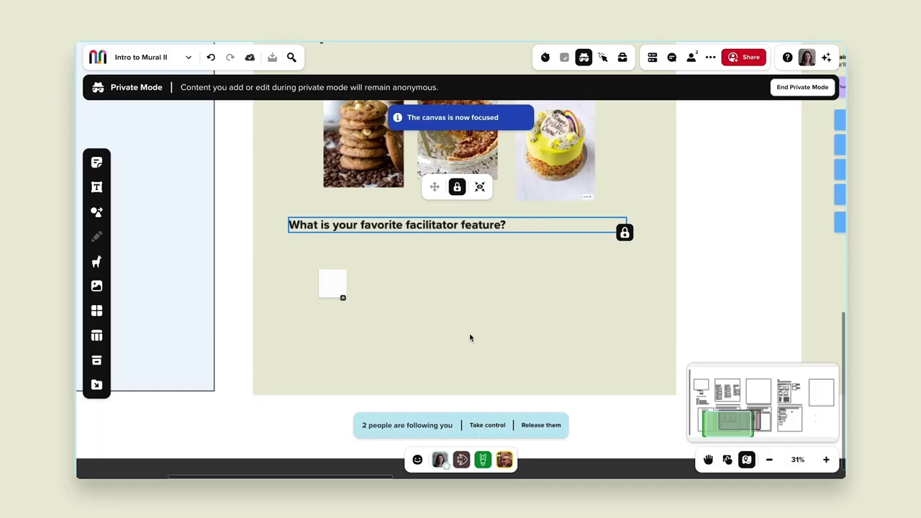
Step: End Private Mode and reveal the stickies 'I love the timer! It saves time!' and 'I like the laser'
{"action": "scroll", "coordinate": [469, 338], "scroll_direction": "up", "scroll_amount": 5}
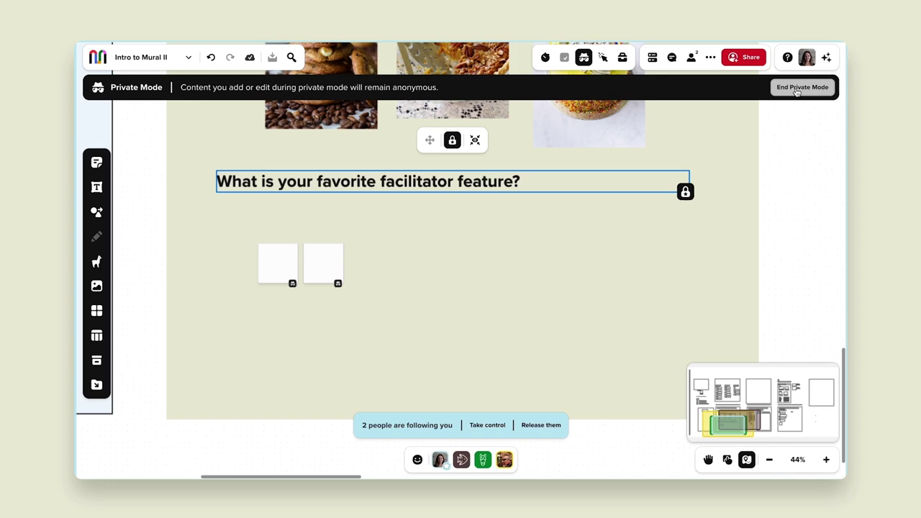
{"action": "left_click", "coordinate": [796, 90]}
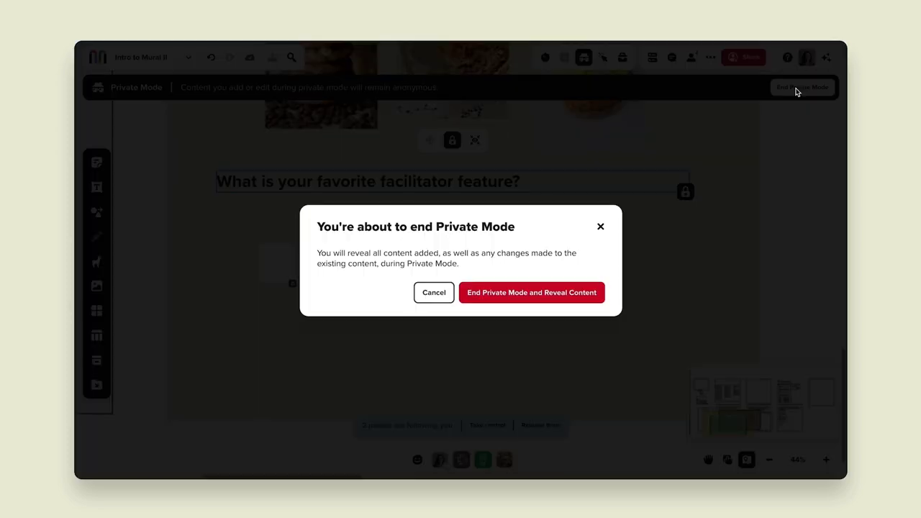
{"action": "left_click", "coordinate": [531, 297]}
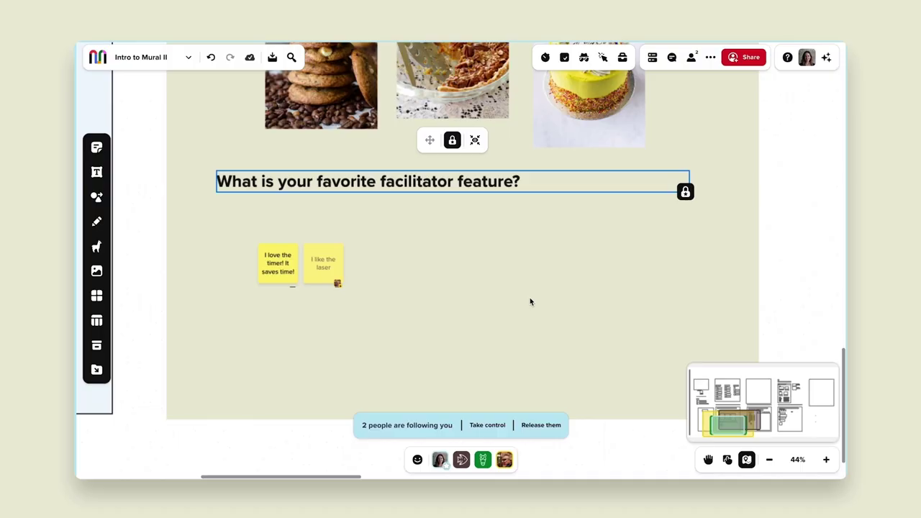
{"action": "scroll", "coordinate": [279, 336], "scroll_direction": "up", "scroll_amount": 5}
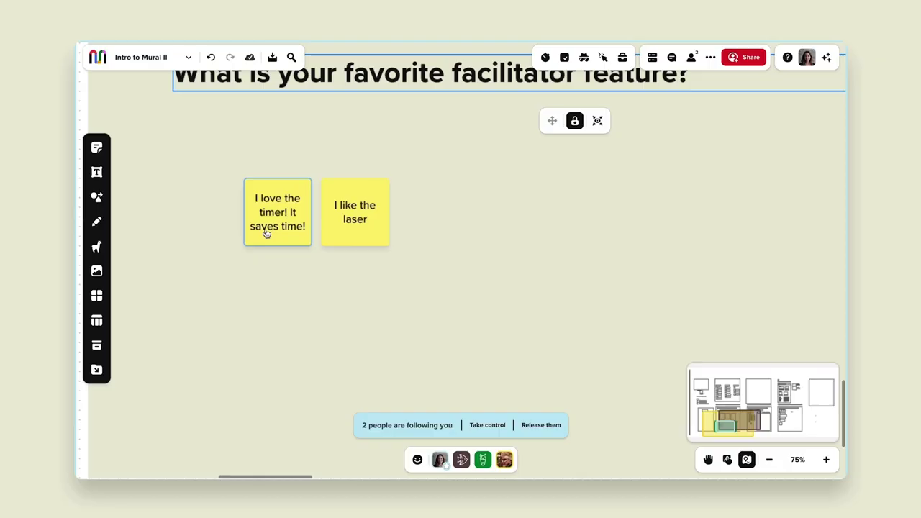
{"action": "scroll", "coordinate": [266, 234], "scroll_direction": "down", "scroll_amount": 3}
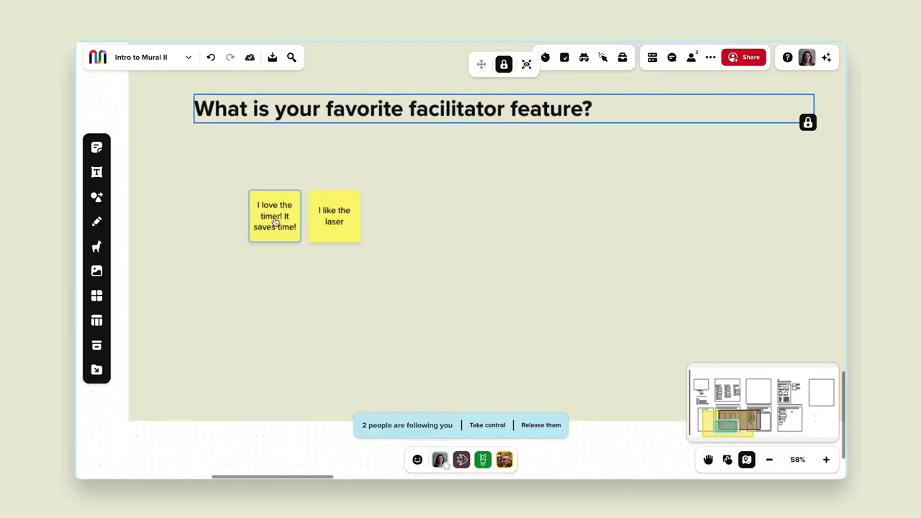
{"action": "left_click", "coordinate": [273, 220]}
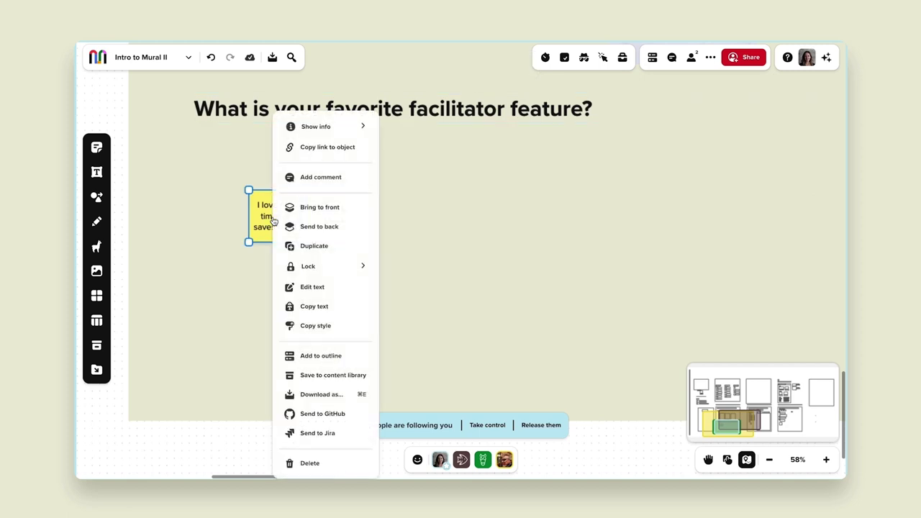
{"action": "right_click", "coordinate": [274, 220]}
{"action": "mouse_move", "coordinate": [322, 131]}
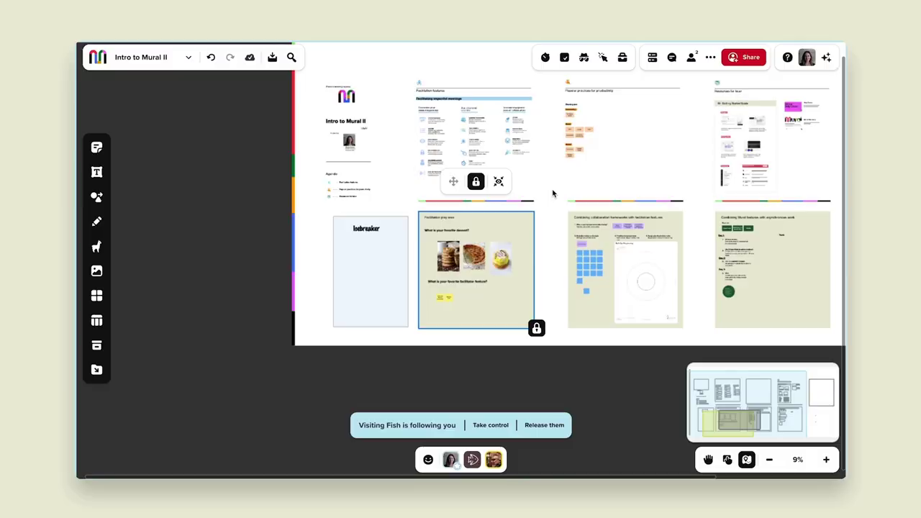
Step: Zoom into the Sharing out section and select the For Async work sticky
{"action": "left_click", "coordinate": [617, 171]}
{"action": "scroll", "coordinate": [636, 134], "scroll_direction": "right", "scroll_amount": 2}
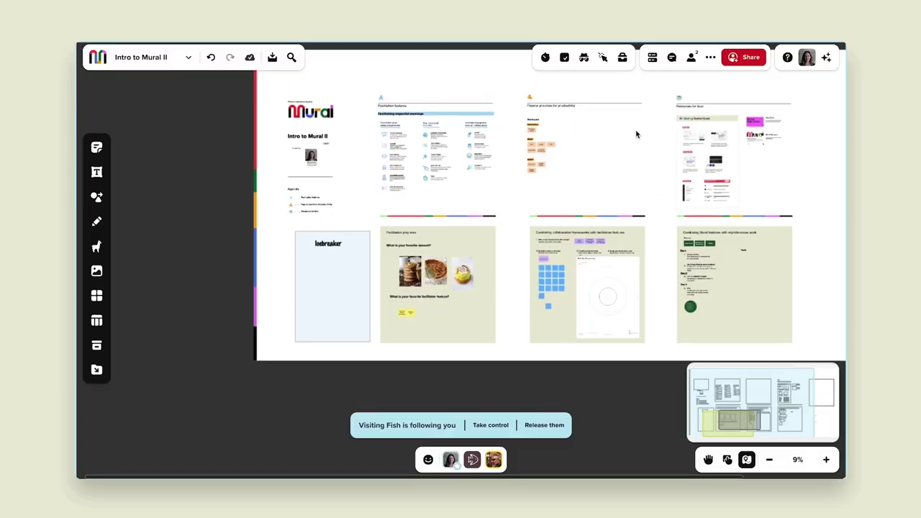
{"action": "scroll", "coordinate": [518, 144], "scroll_direction": "up", "scroll_amount": 10}
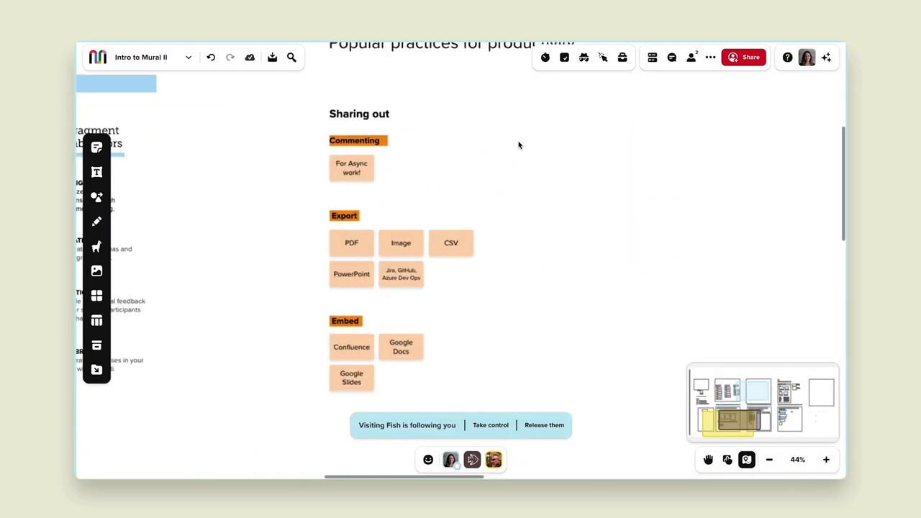
{"action": "scroll", "coordinate": [496, 212], "scroll_direction": "down", "scroll_amount": 1}
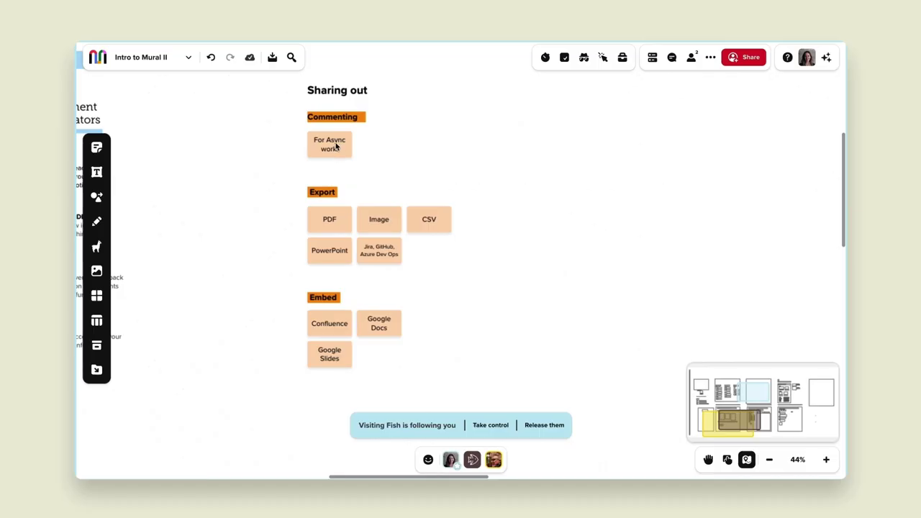
{"action": "left_click", "coordinate": [335, 146]}
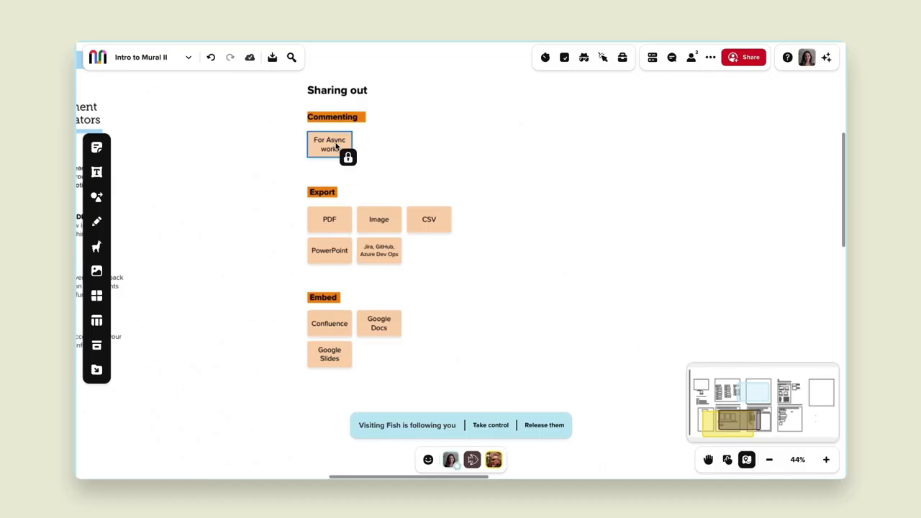
Step: Comment 'could you check this out?' tagging a teammate on the For Async work sticky, then resolve it
{"action": "right_click", "coordinate": [335, 146]}
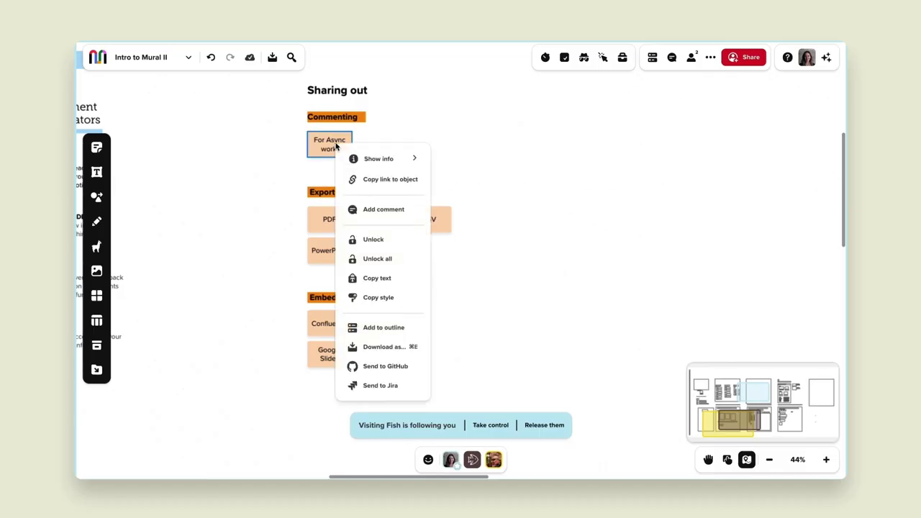
{"action": "left_click", "coordinate": [376, 208]}
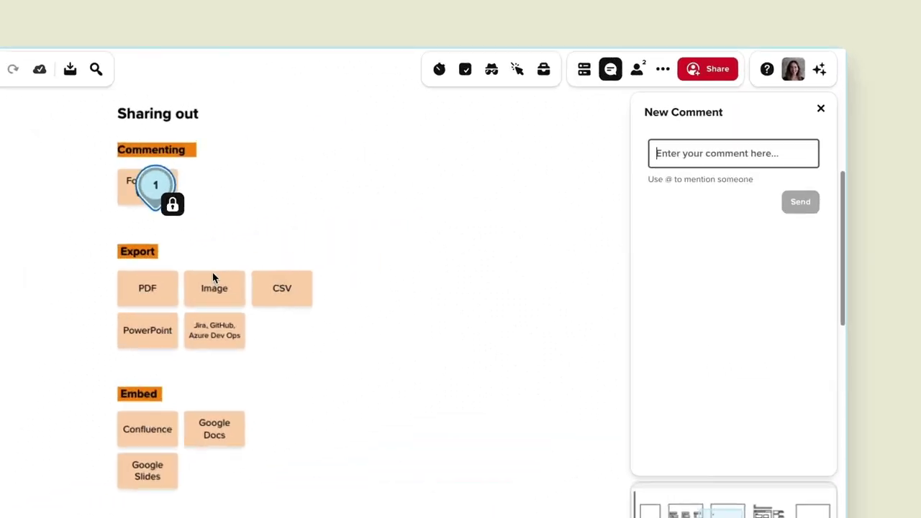
{"action": "type", "text": "@"}
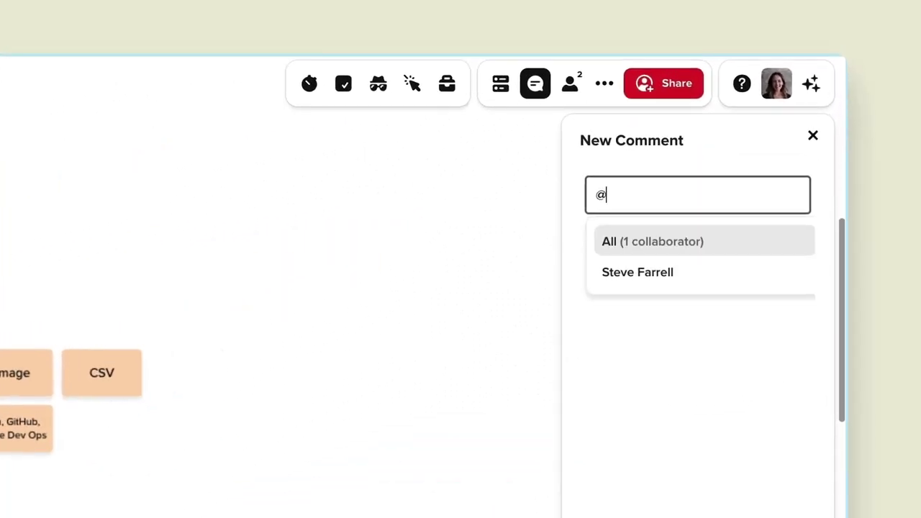
{"action": "type", "text": "ste"}
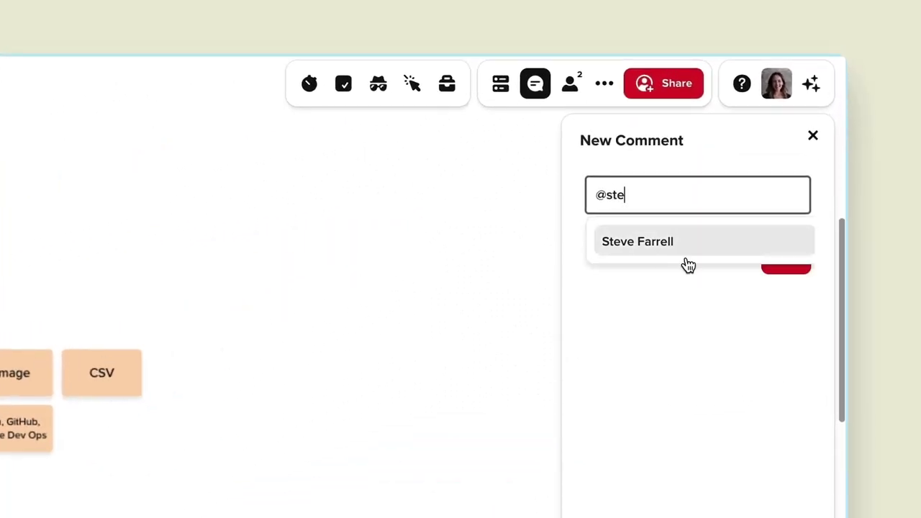
{"action": "left_click", "coordinate": [662, 246]}
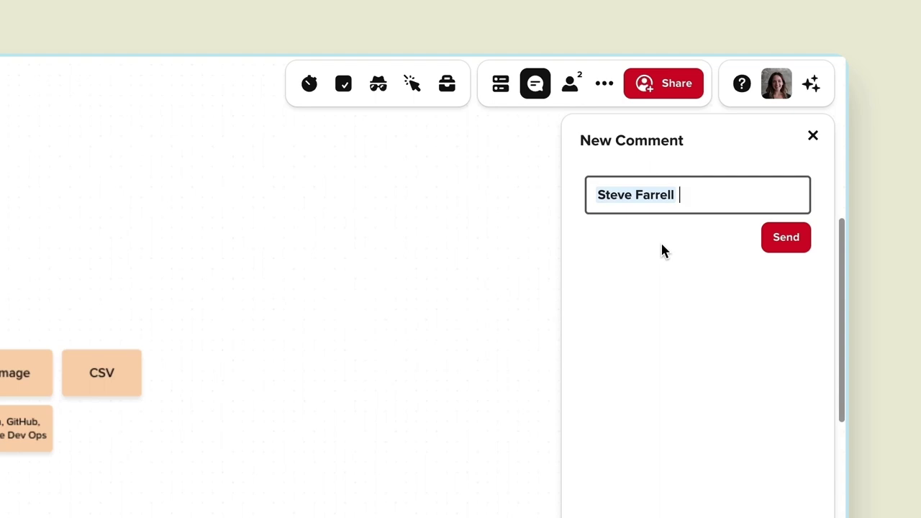
{"action": "type", "text": "could you "}
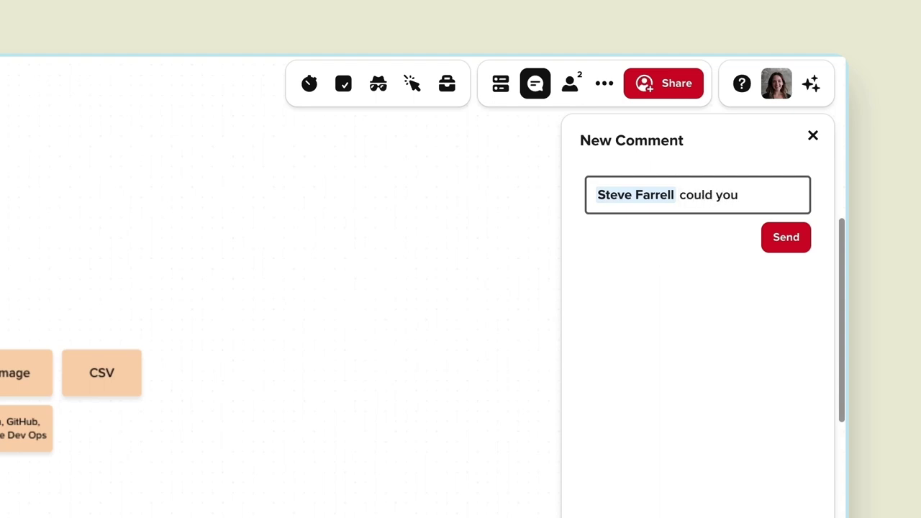
{"action": "type", "text": "check this out?"}
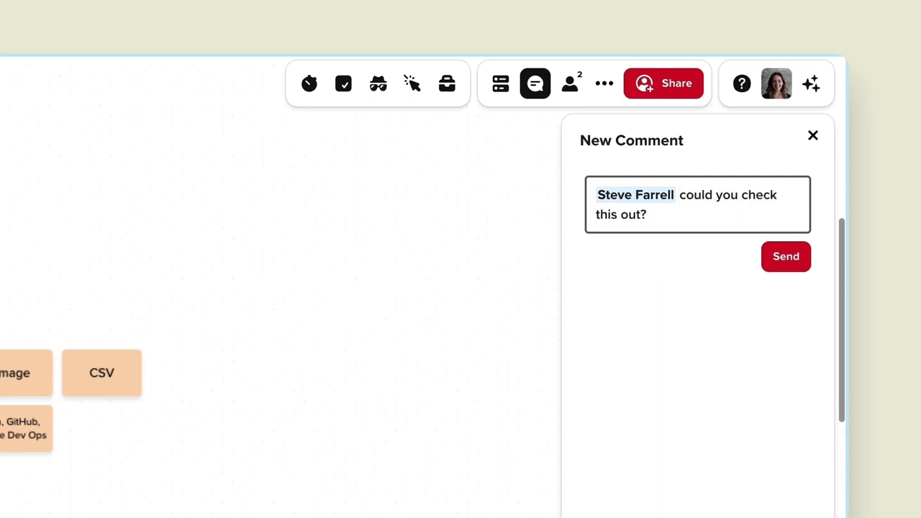
{"action": "left_click", "coordinate": [797, 266]}
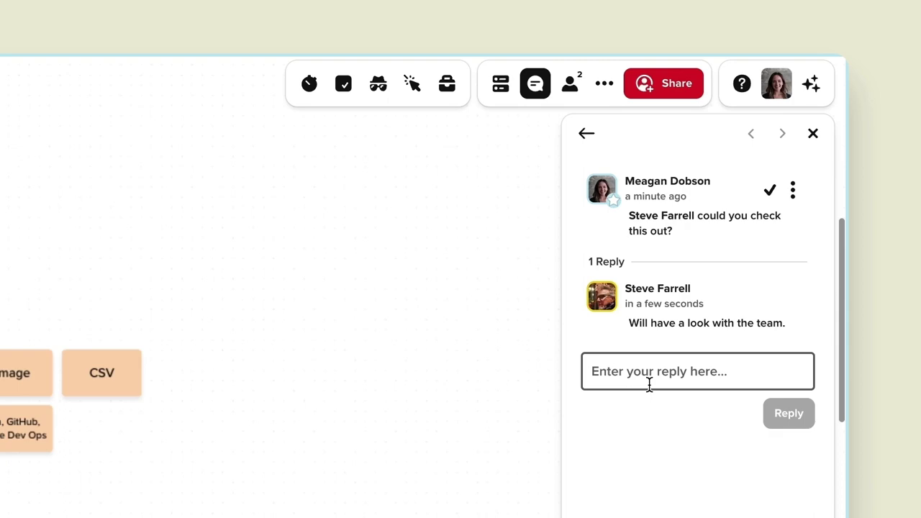
{"action": "left_click", "coordinate": [769, 191]}
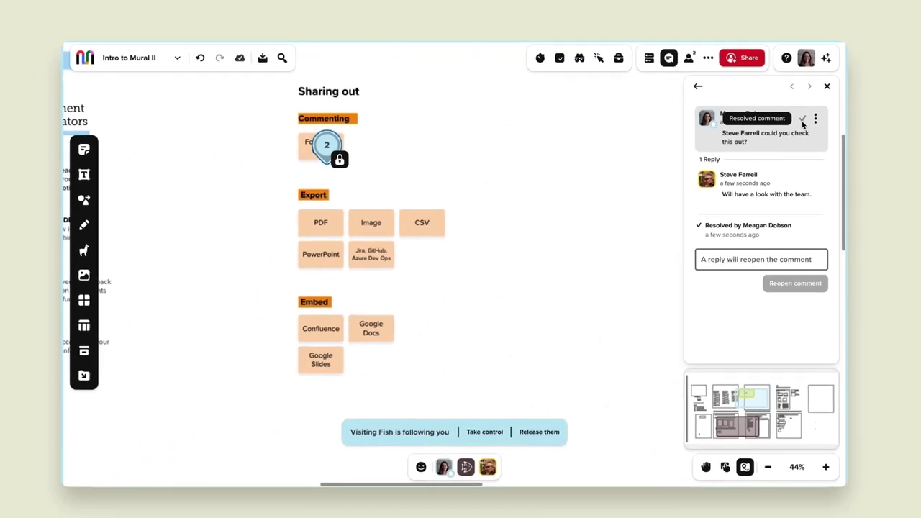
{"action": "left_click", "coordinate": [826, 85]}
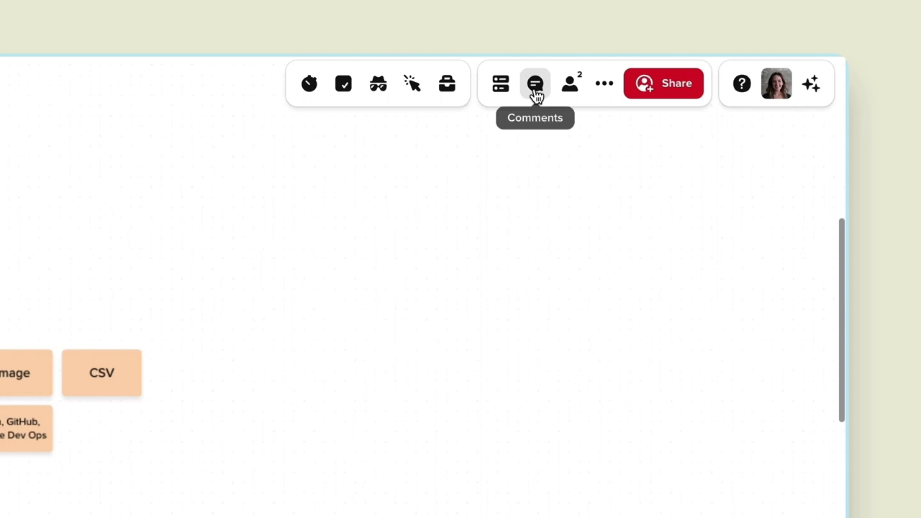
{"action": "left_click", "coordinate": [537, 92]}
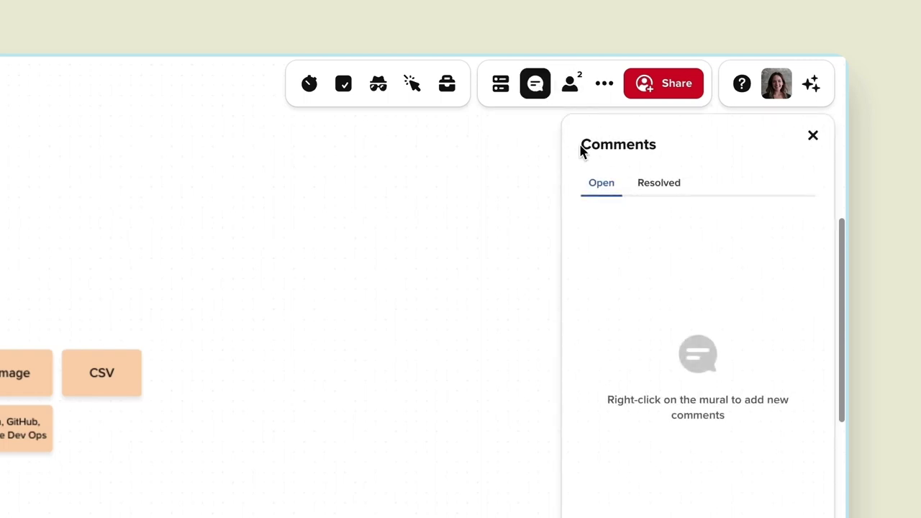
{"action": "left_click", "coordinate": [651, 188]}
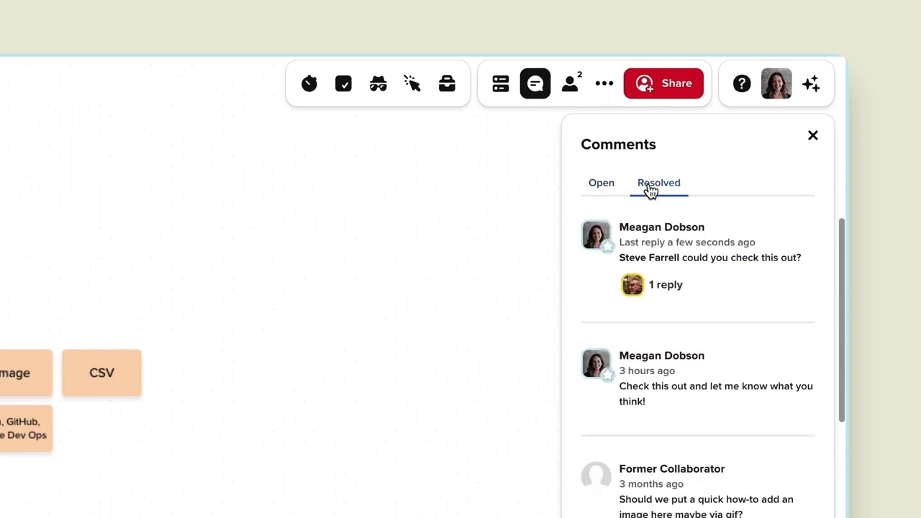
{"action": "left_click", "coordinate": [607, 190]}
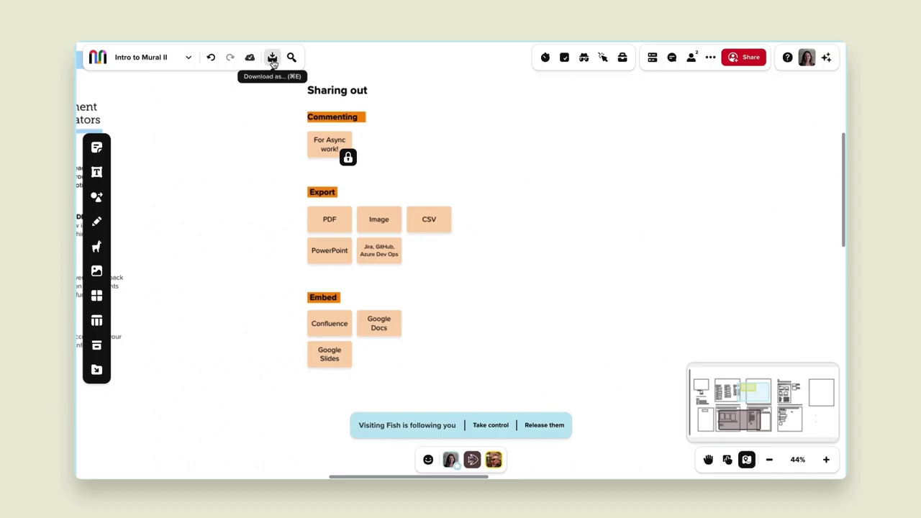
Step: Download the whole board as a PDF file with All content
{"action": "left_click", "coordinate": [272, 58]}
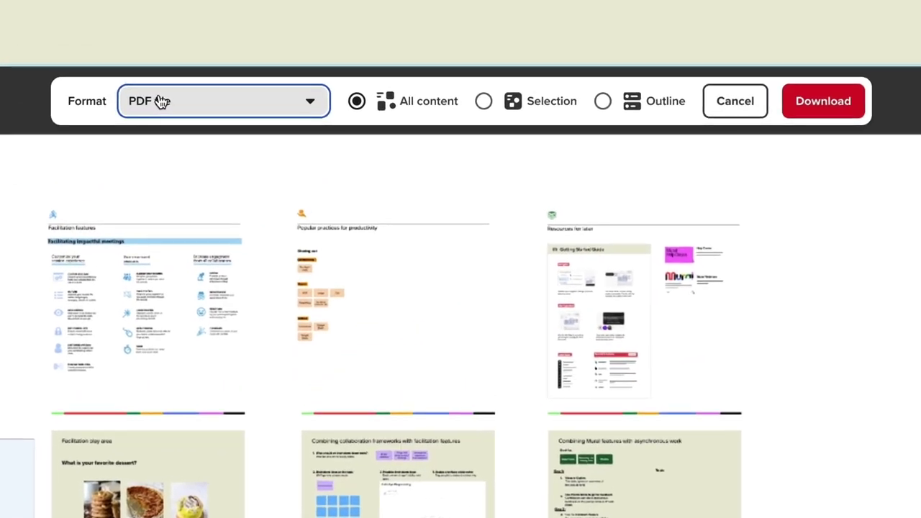
{"action": "left_click", "coordinate": [298, 114]}
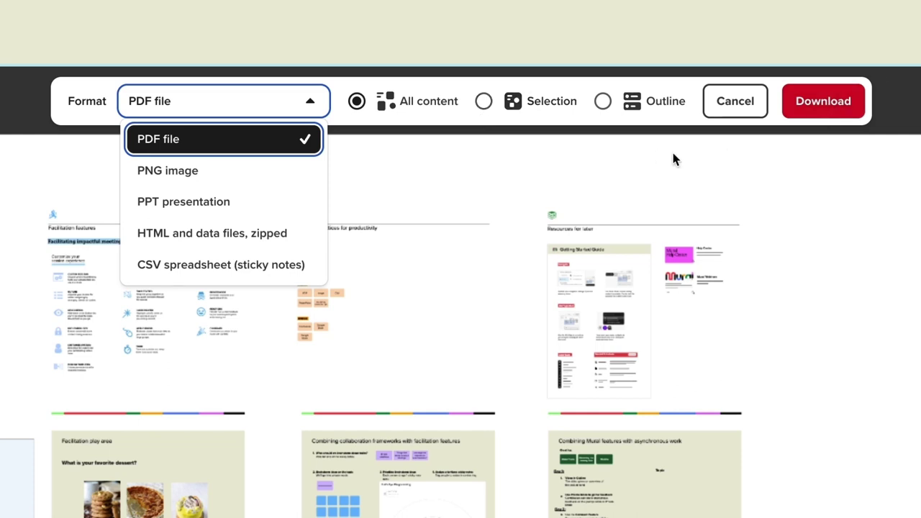
{"action": "left_click", "coordinate": [813, 115]}
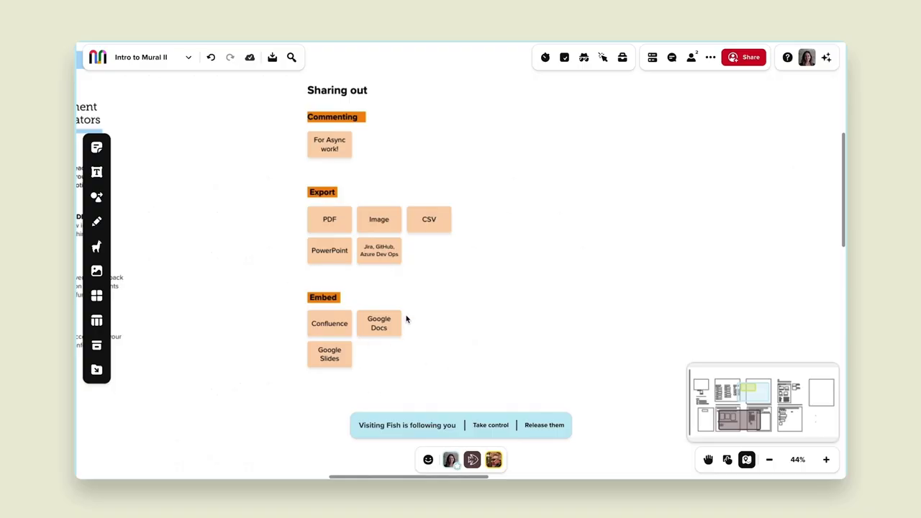
{"action": "left_click", "coordinate": [738, 60]}
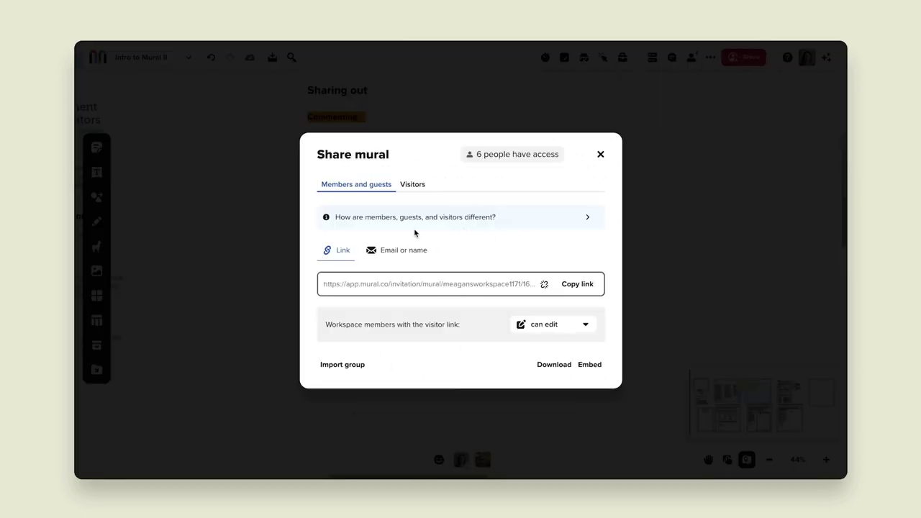
{"action": "left_click", "coordinate": [589, 365]}
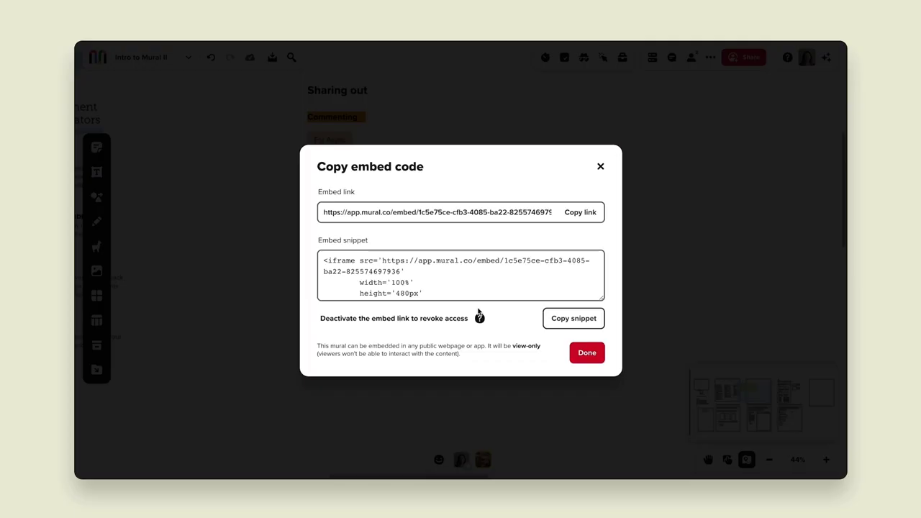
{"action": "left_click", "coordinate": [598, 165]}
{"action": "left_click", "coordinate": [600, 154]}
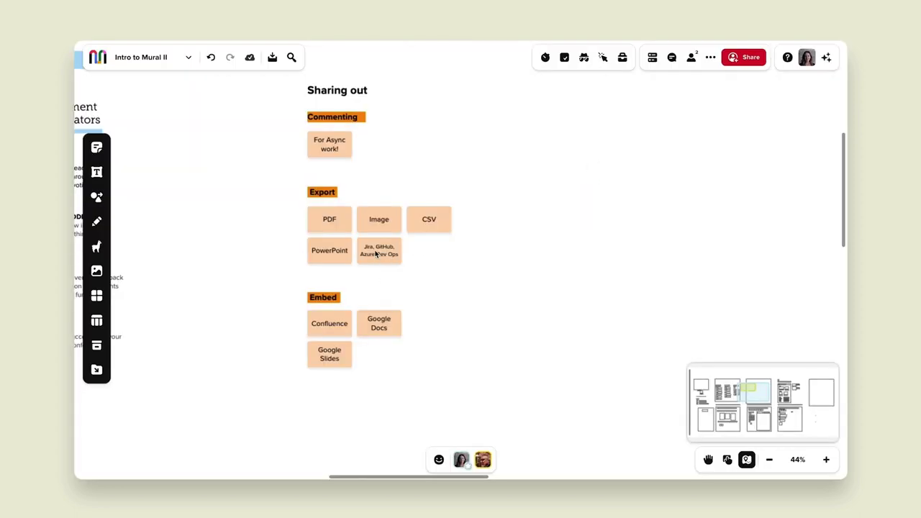
Step: Send the Jira, GitHub, Azure Dev Ops sticky to Jira
{"action": "right_click", "coordinate": [375, 253]}
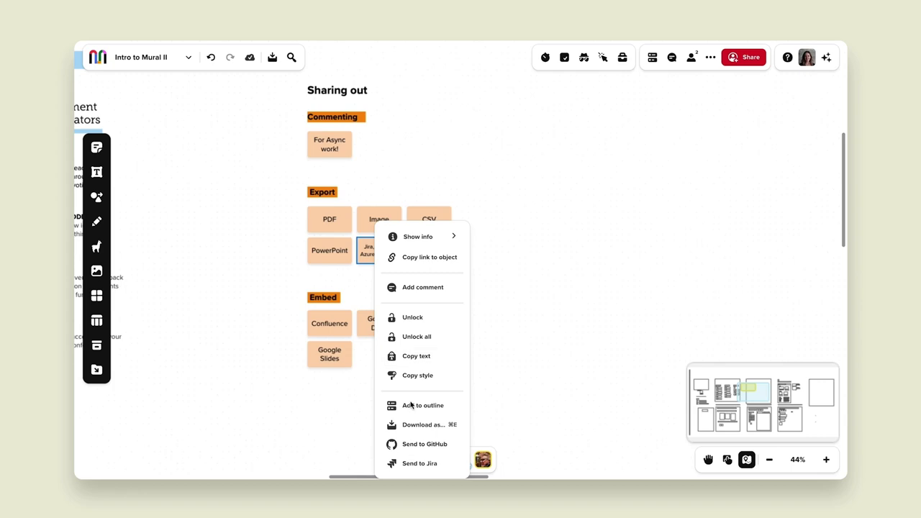
{"action": "left_click", "coordinate": [426, 465]}
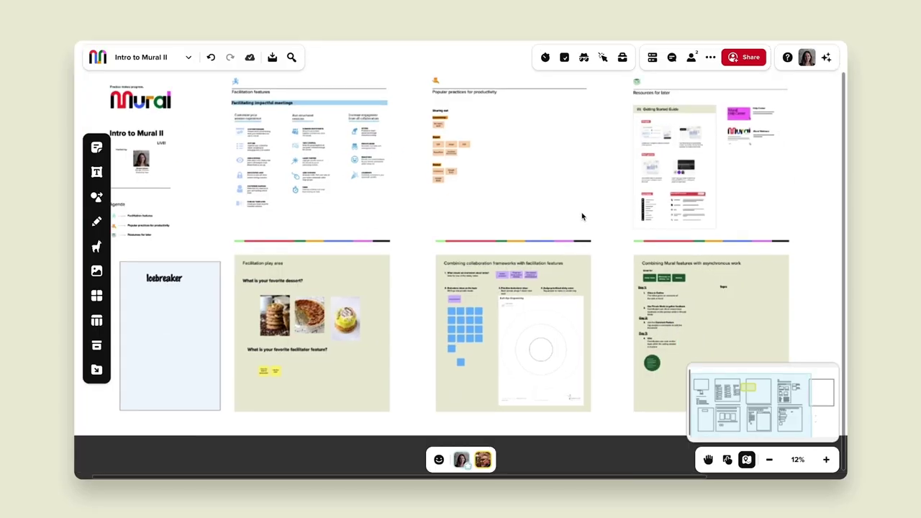
Step: Zoom in on the collaboration frameworks frame and select the Dream vacations sticky
{"action": "scroll", "coordinate": [582, 214], "scroll_direction": "down", "scroll_amount": 3}
{"action": "scroll", "coordinate": [539, 166], "scroll_direction": "up", "scroll_amount": 3}
{"action": "scroll", "coordinate": [464, 236], "scroll_direction": "up", "scroll_amount": 3}
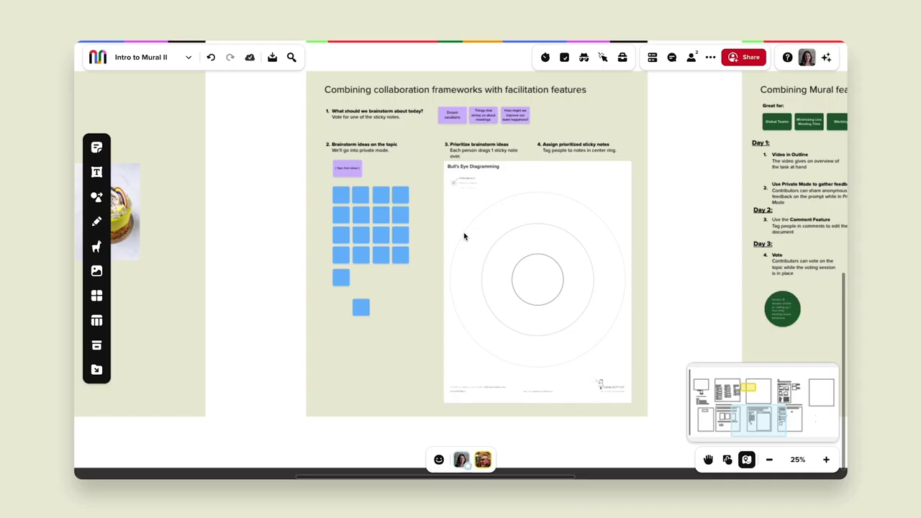
{"action": "scroll", "coordinate": [421, 113], "scroll_direction": "up", "scroll_amount": 5}
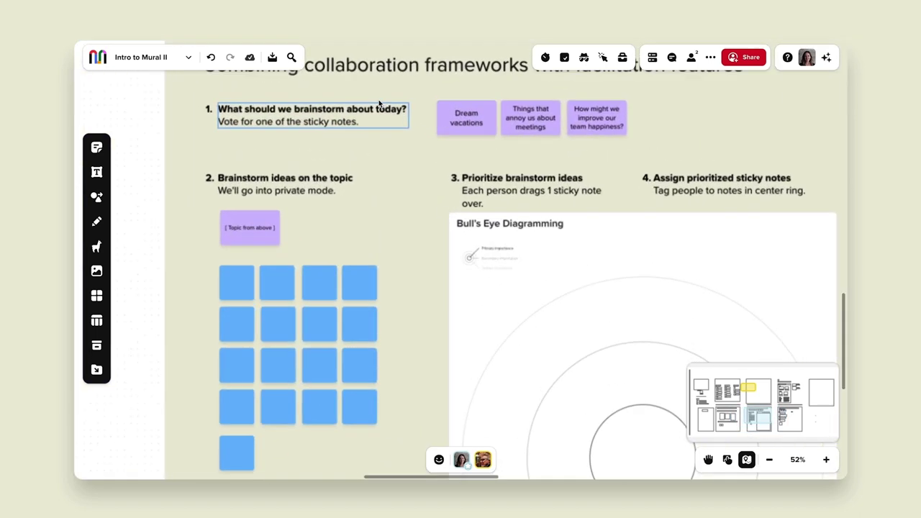
{"action": "scroll", "coordinate": [377, 122], "scroll_direction": "up", "scroll_amount": 1}
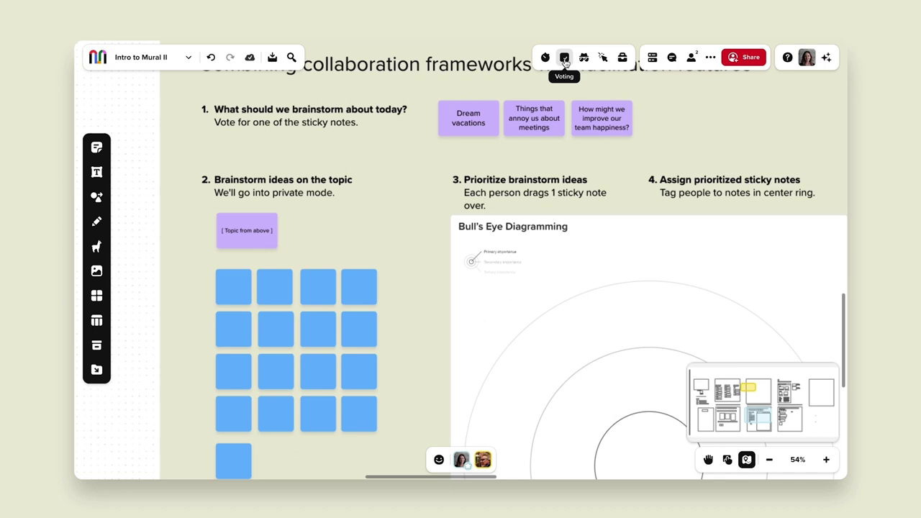
{"action": "left_click", "coordinate": [481, 124]}
Step: Drop the Dream vacations sticky onto the section 2 [Topic from above] placeholder
{"action": "left_click_drag", "start_coordinate": [481, 123], "coordinate": [261, 235]}
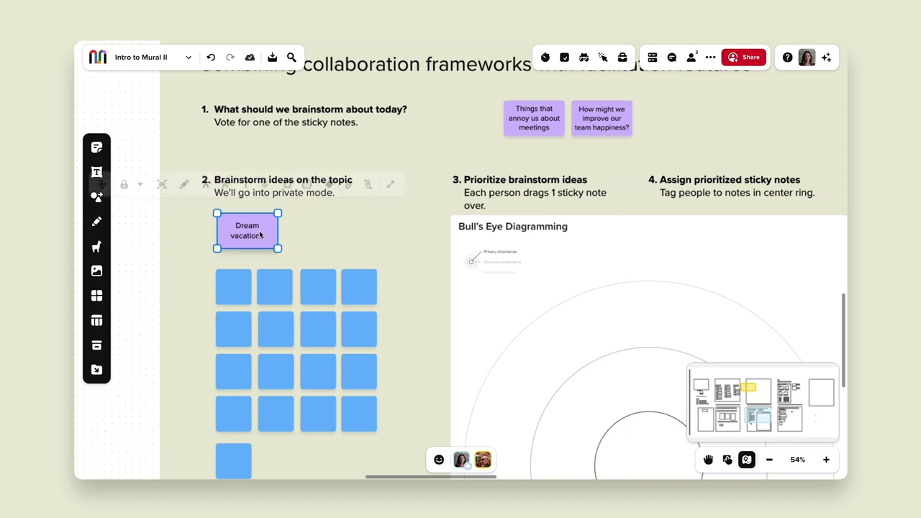
{"action": "left_click", "coordinate": [323, 243]}
{"action": "scroll", "coordinate": [321, 216], "scroll_direction": "down", "scroll_amount": 2}
{"action": "left_click_drag", "start_coordinate": [318, 189], "coordinate": [344, 147]}
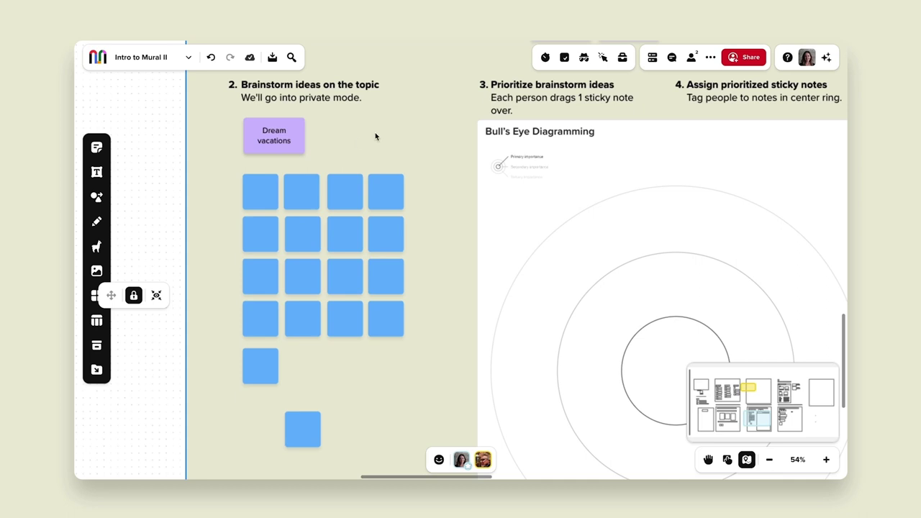
Step: Fill the top-row blue brainstorm stickies with Thailand, Cabo and Japan
{"action": "left_click", "coordinate": [584, 58]}
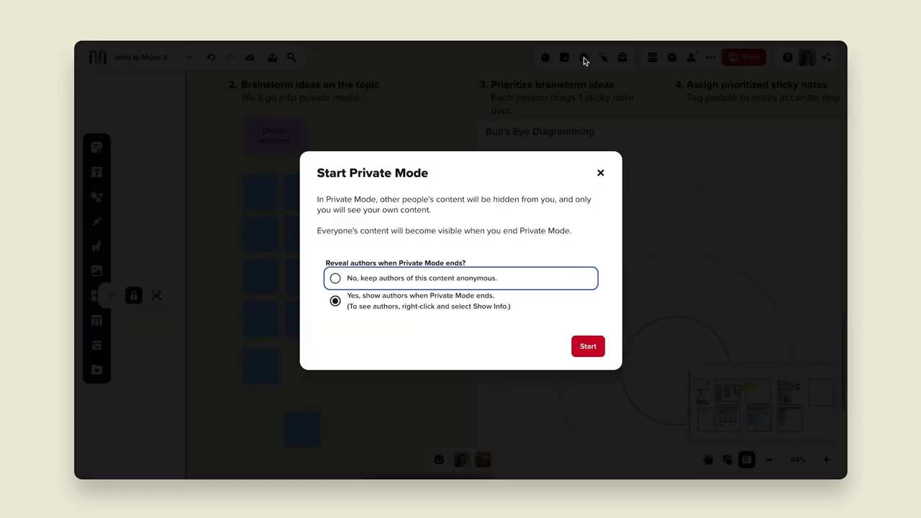
{"action": "left_click", "coordinate": [600, 173]}
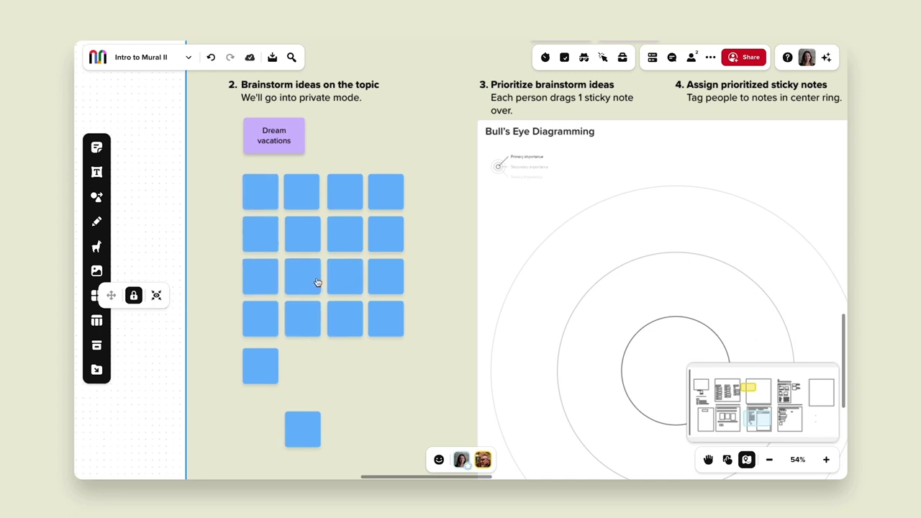
{"action": "left_click", "coordinate": [302, 193]}
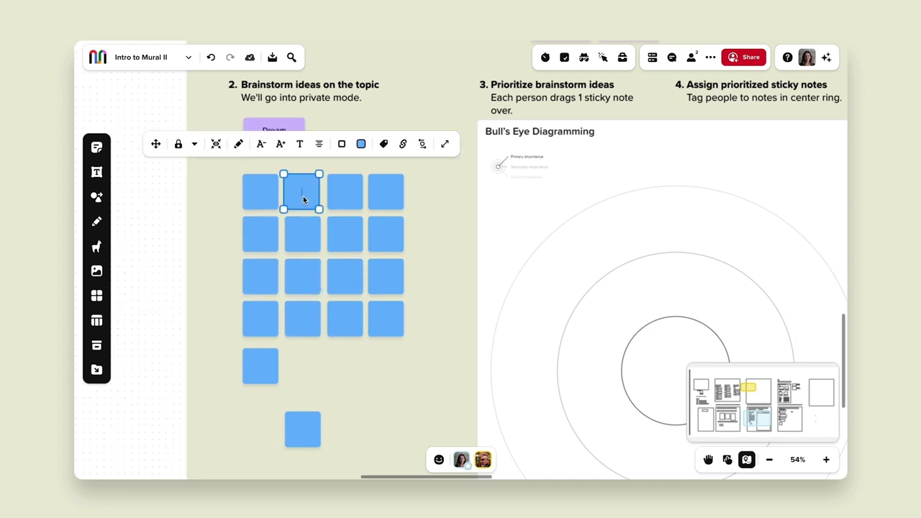
{"action": "left_click", "coordinate": [343, 194]}
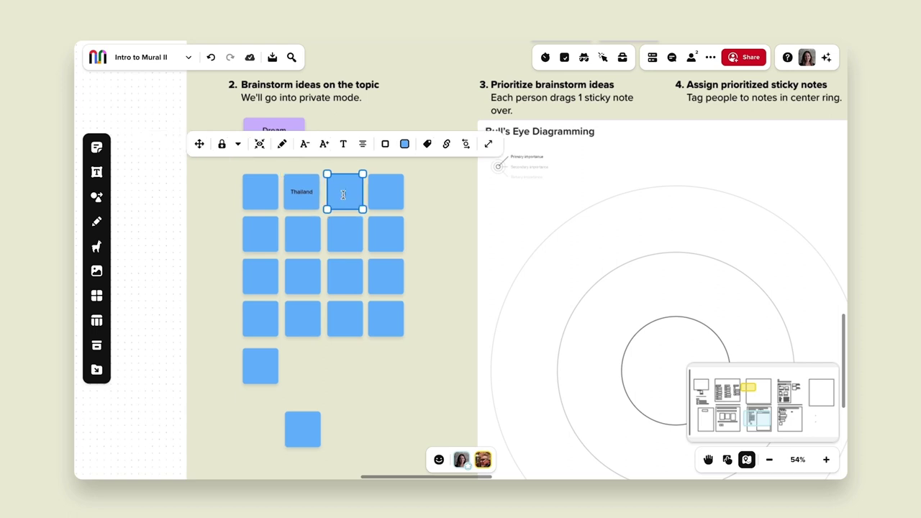
{"action": "left_click", "coordinate": [382, 191]}
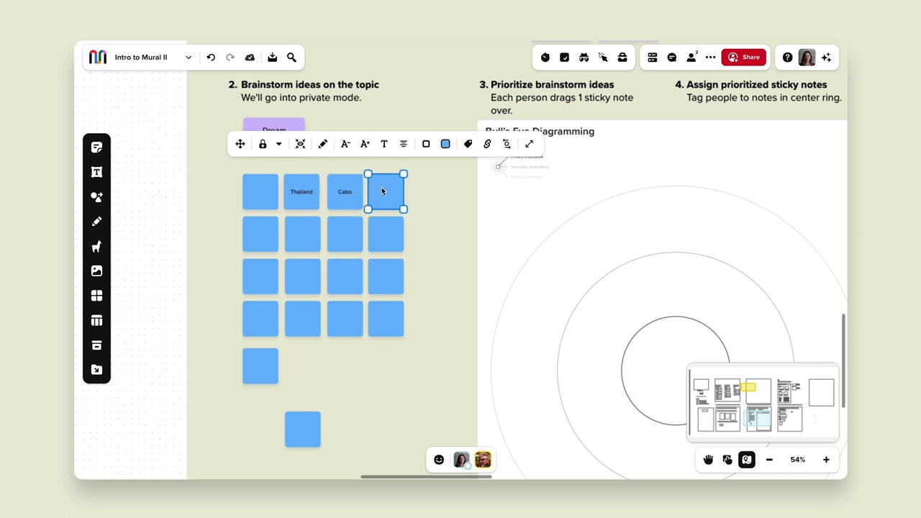
{"action": "type", "text": "Japan"}
{"action": "key", "text": "Escape"}
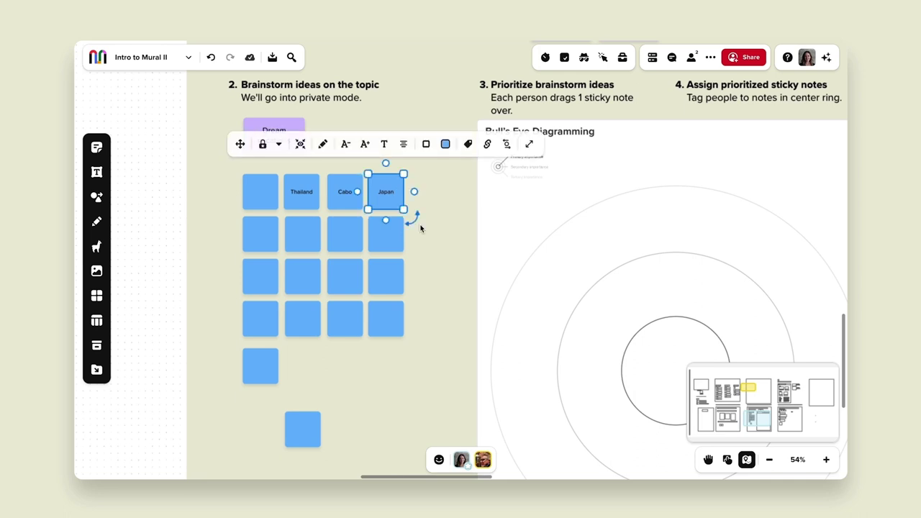
{"action": "left_click", "coordinate": [432, 235]}
{"action": "scroll", "coordinate": [432, 236], "scroll_direction": "down", "scroll_amount": 2}
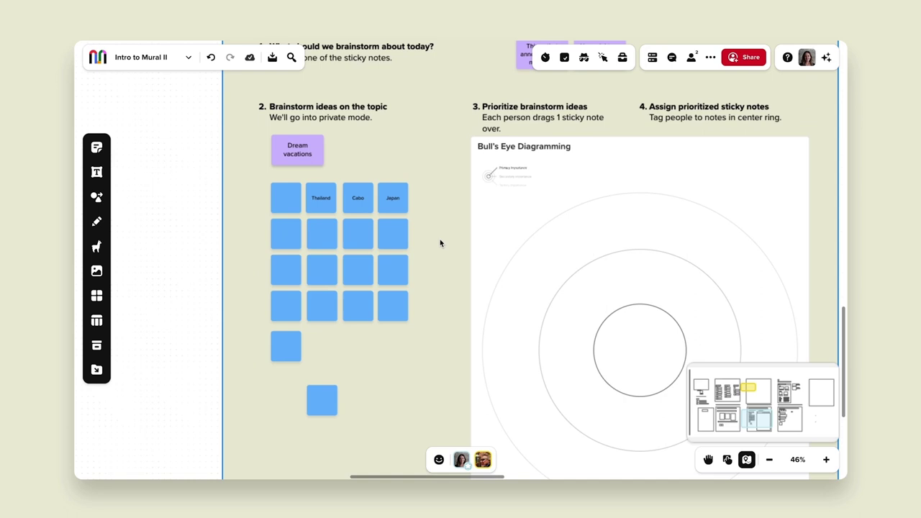
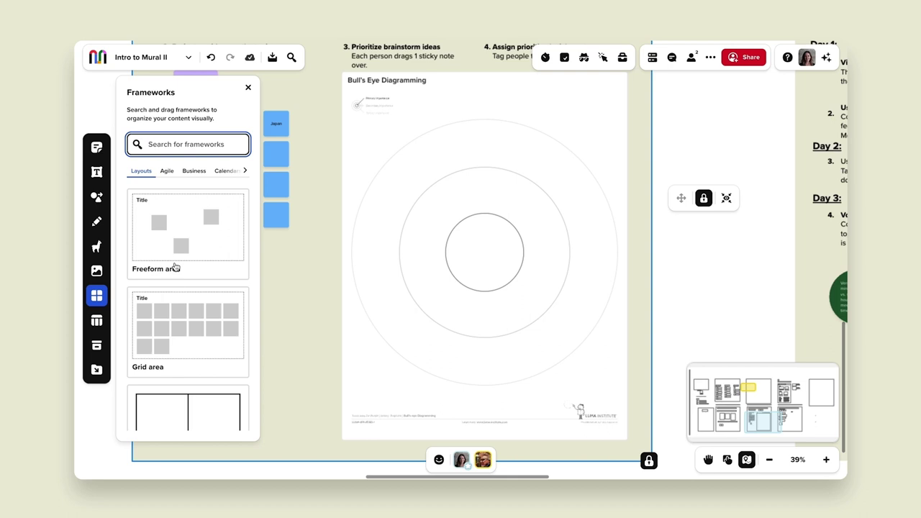
Step: Close the Frameworks library and adjust the view to show the Dream vacations grid beside the Bull's Eye diagram
{"action": "left_click", "coordinate": [247, 88]}
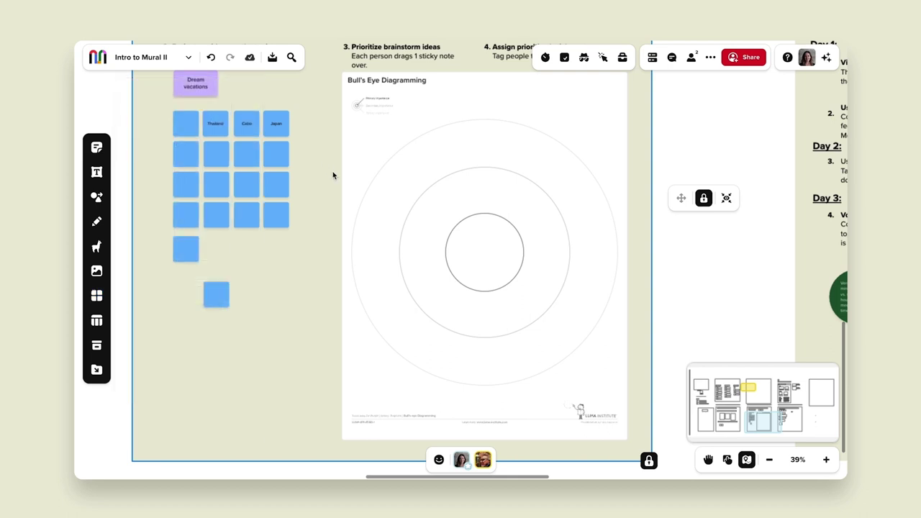
{"action": "scroll", "coordinate": [425, 120], "scroll_direction": "down", "scroll_amount": 1}
{"action": "scroll", "coordinate": [301, 150], "scroll_direction": "up", "scroll_amount": 2}
{"action": "scroll", "coordinate": [301, 149], "scroll_direction": "right", "scroll_amount": 2}
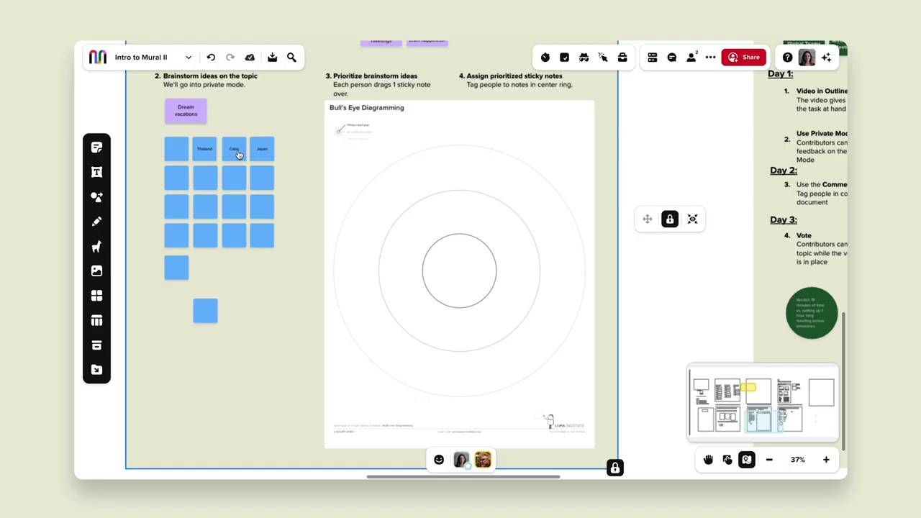
Step: Move Thailand into the middle ring, Japan into the outer ring, and Cabo into the centre circle
{"action": "left_click", "coordinate": [204, 155]}
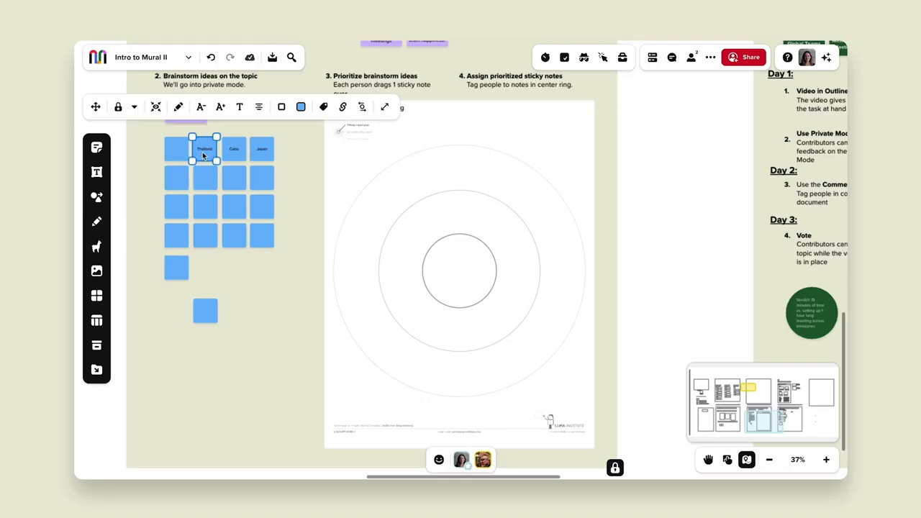
{"action": "left_click_drag", "start_coordinate": [204, 152], "coordinate": [415, 220]}
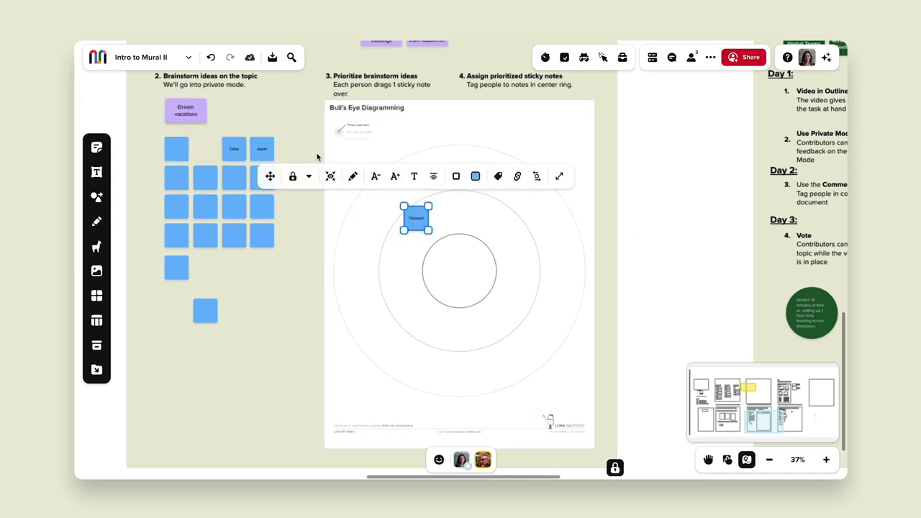
{"action": "left_click", "coordinate": [267, 151]}
{"action": "left_click_drag", "start_coordinate": [267, 151], "coordinate": [421, 173]}
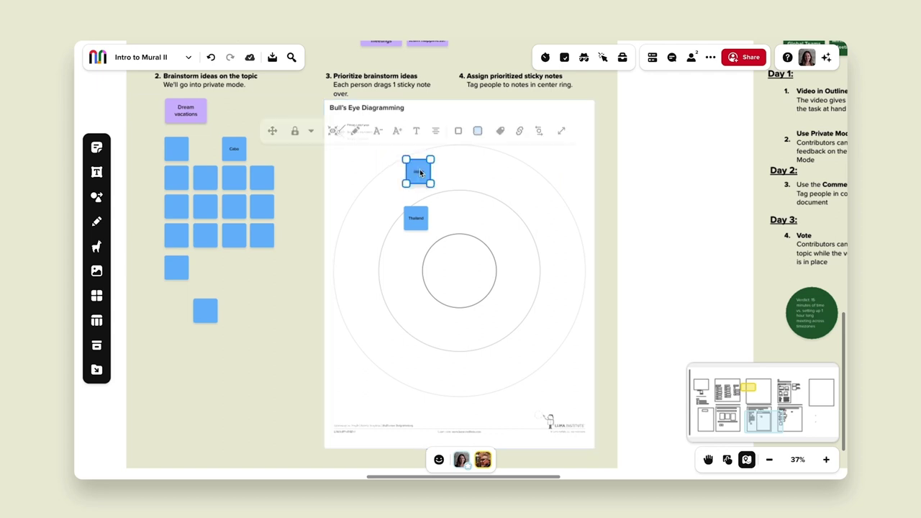
{"action": "left_click", "coordinate": [229, 155]}
{"action": "left_click_drag", "start_coordinate": [246, 160], "coordinate": [374, 192]}
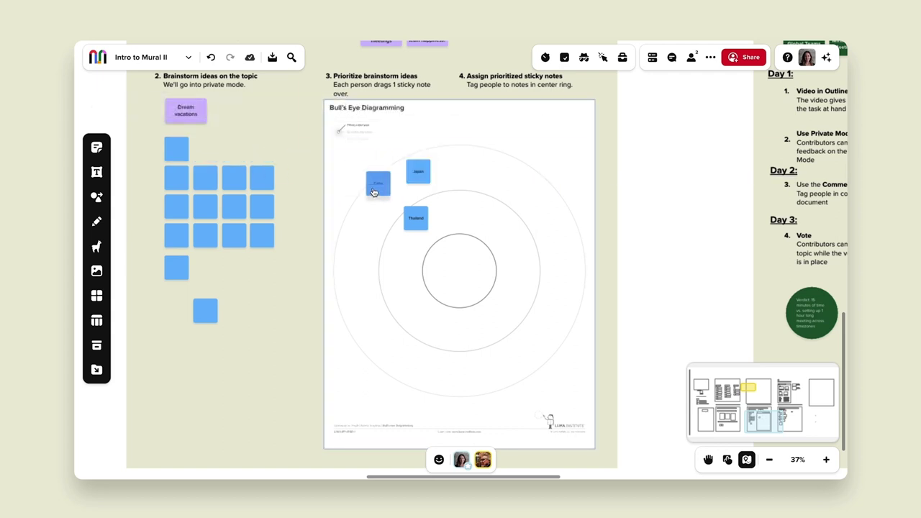
{"action": "left_click_drag", "start_coordinate": [432, 255], "coordinate": [450, 264]}
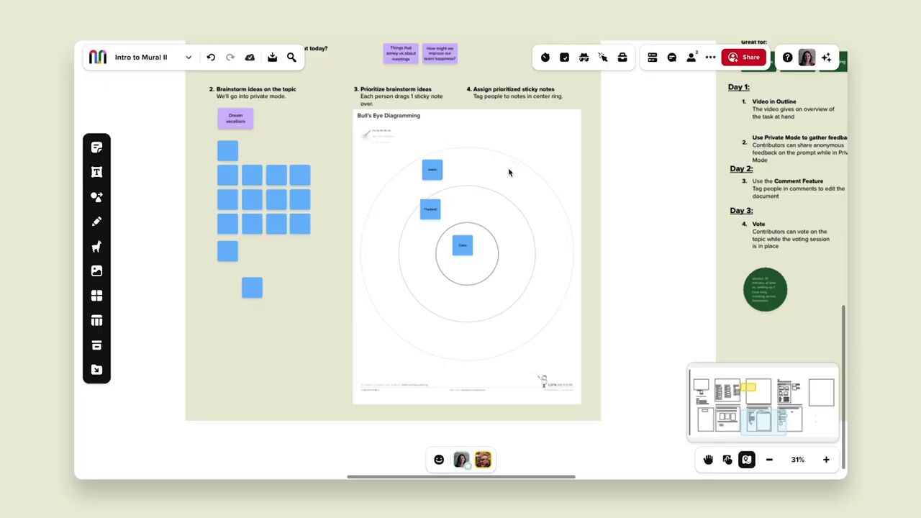
Step: Tag the centre Cabo note with a new collaborator-name tag, then bring up tagging for Thailand
{"action": "scroll", "coordinate": [509, 172], "scroll_direction": "up", "scroll_amount": 5}
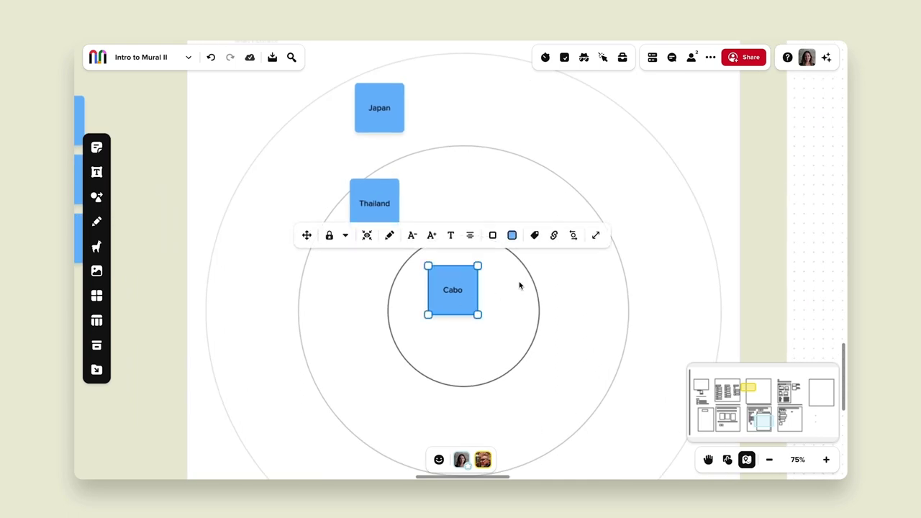
{"action": "left_click", "coordinate": [535, 237]}
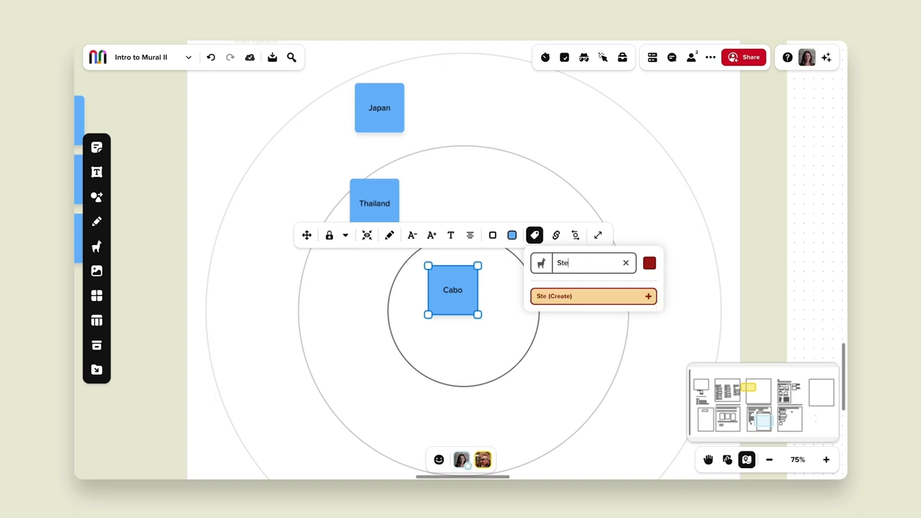
{"action": "key", "text": "BackSpace"}
{"action": "key", "text": "BackSpace"}
{"action": "key", "text": "BackSpace"}
{"action": "key", "text": "BackSpace"}
{"action": "key", "text": "BackSpace"}
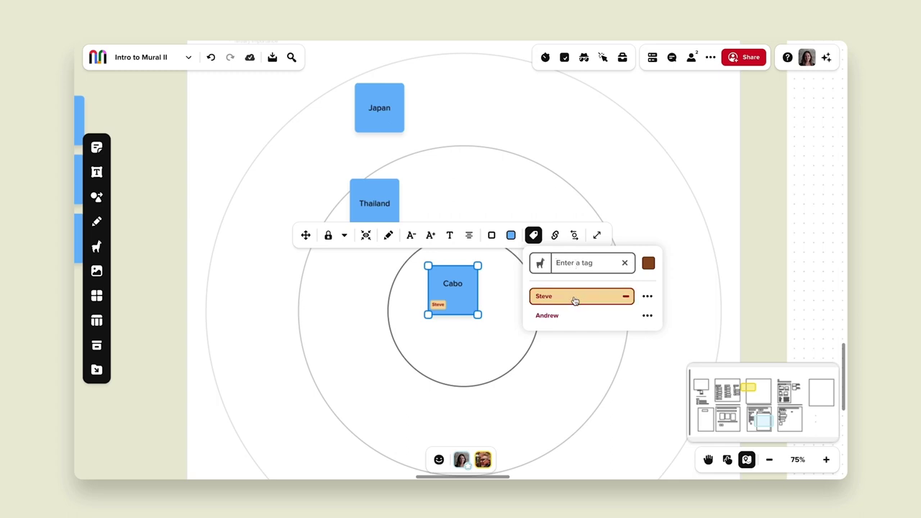
{"action": "left_click", "coordinate": [391, 215]}
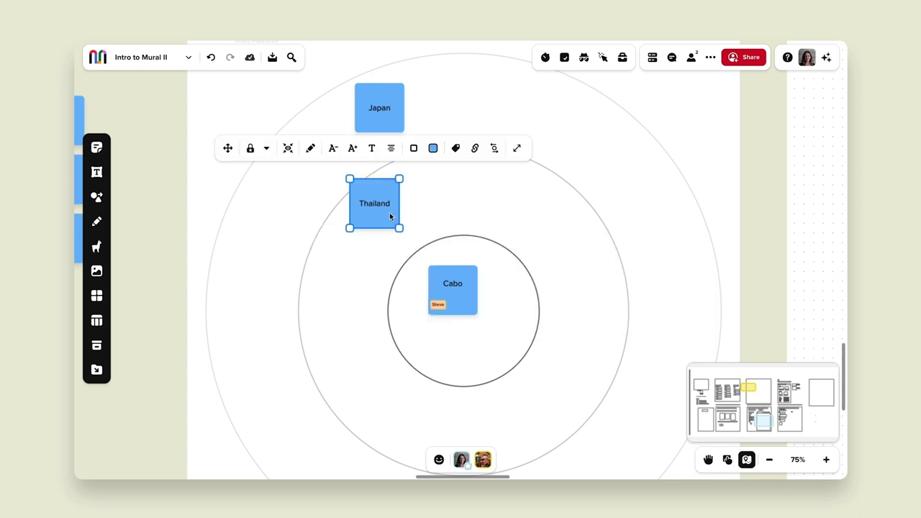
{"action": "left_click", "coordinate": [458, 148]}
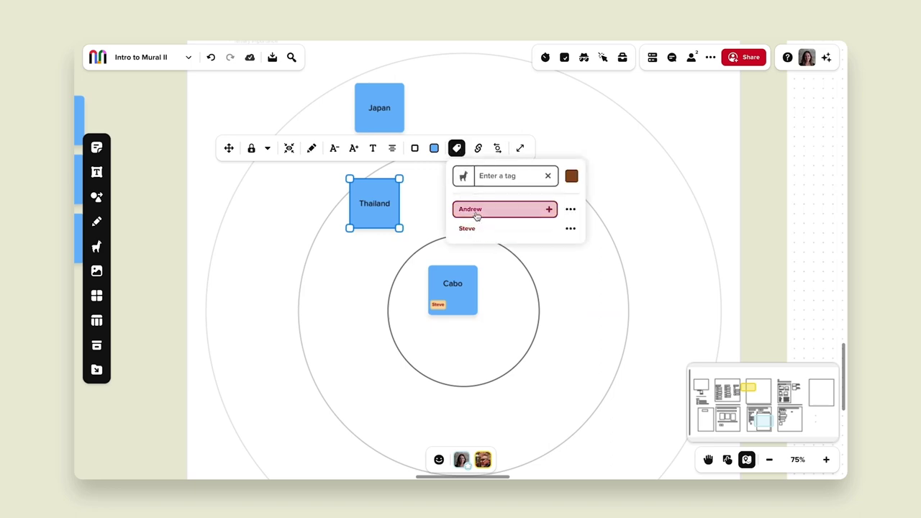